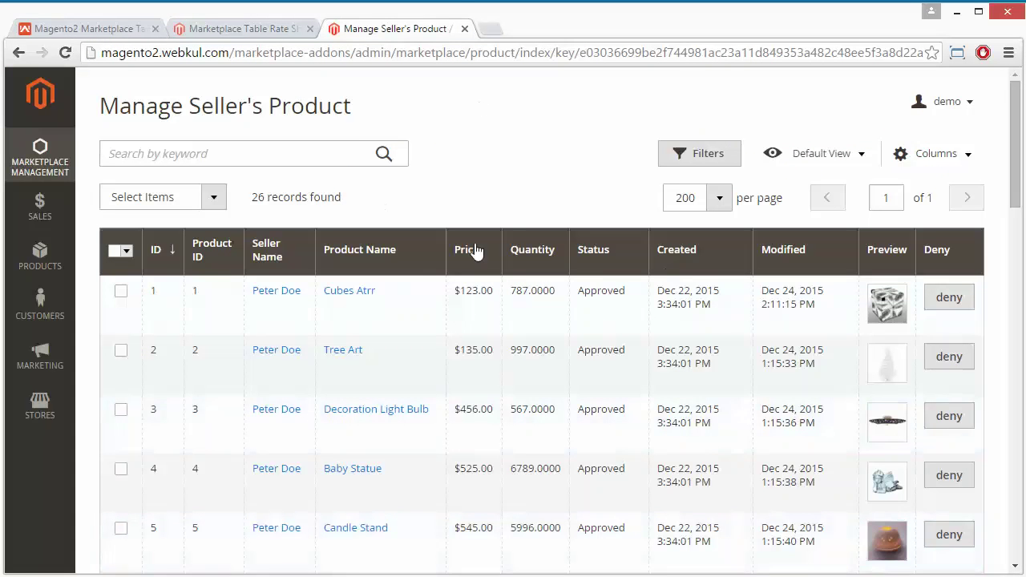
Open the store configuration's sales Shipping Methods and expand the Webkul Marketplace Table Rate Shipping Detail section
click(40, 158)
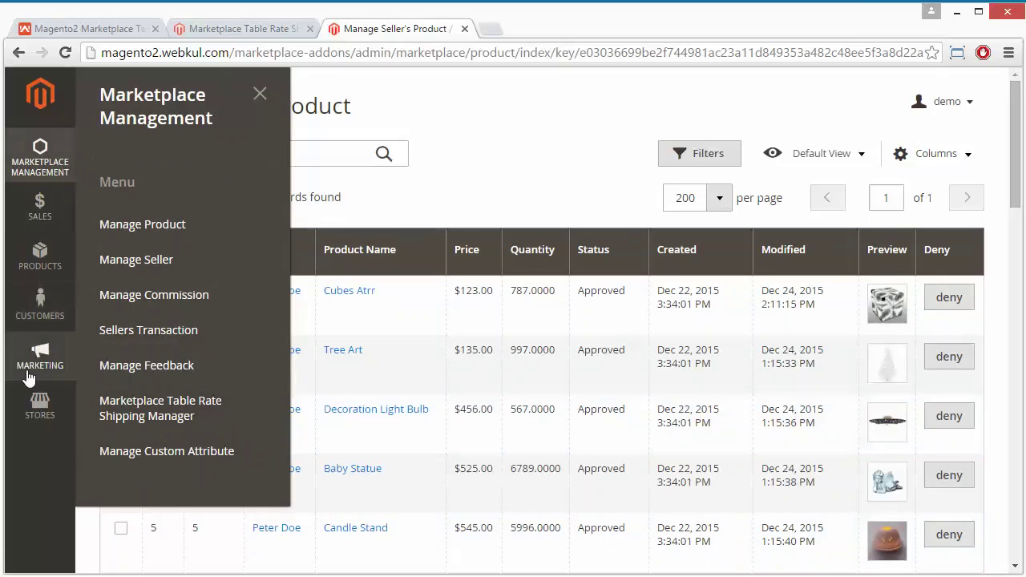
click(21, 430)
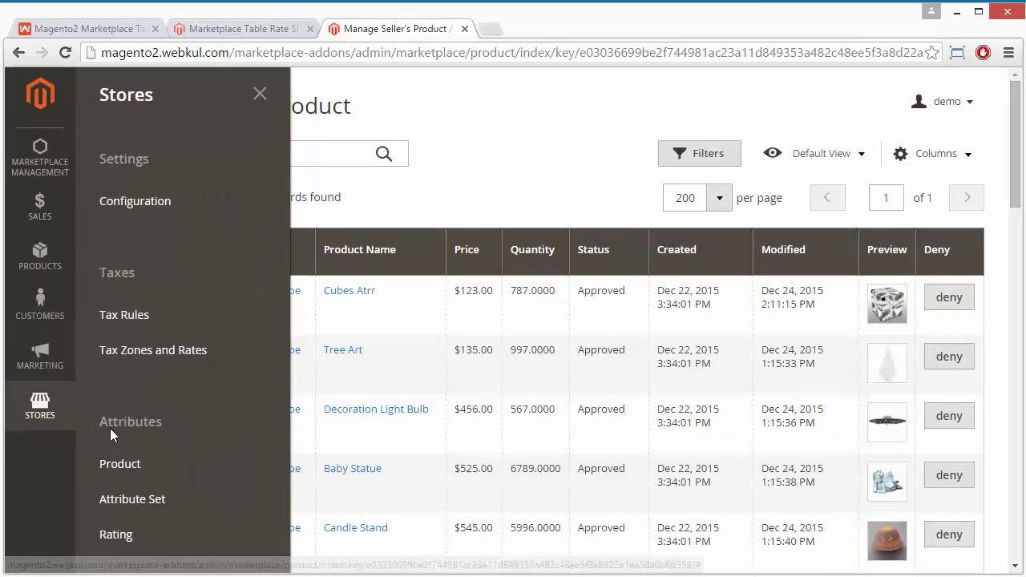
click(132, 207)
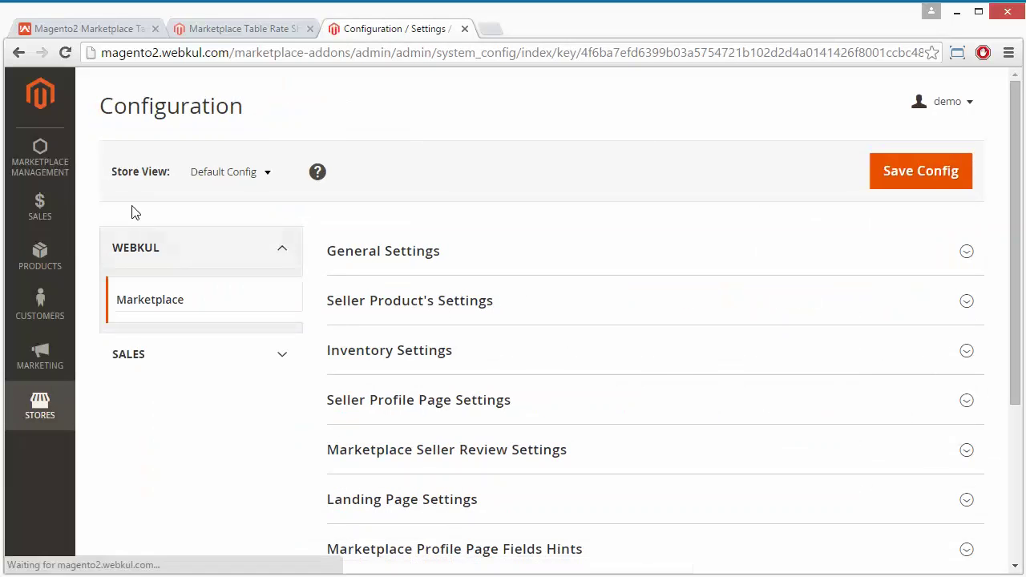
click(212, 363)
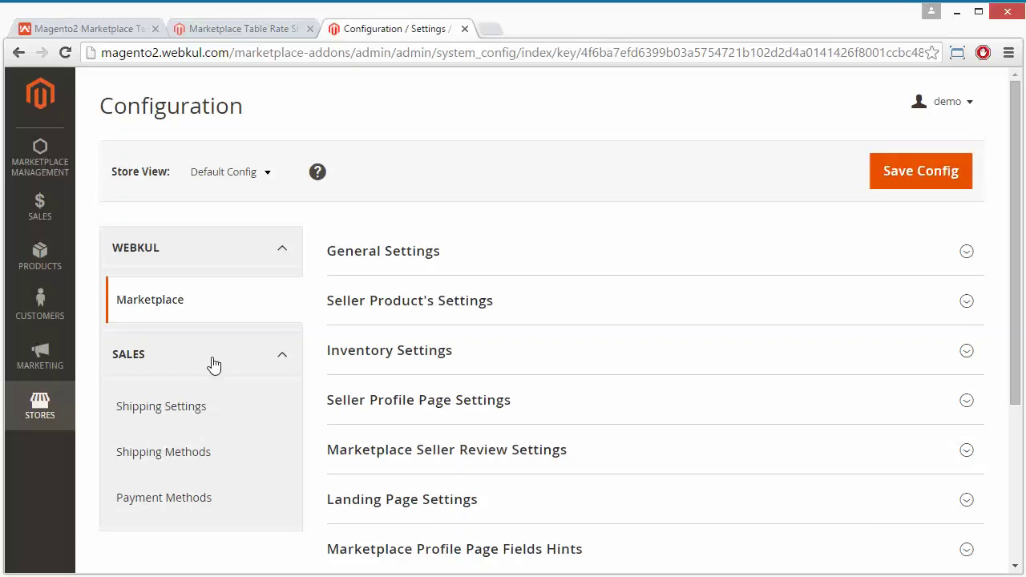
click(205, 459)
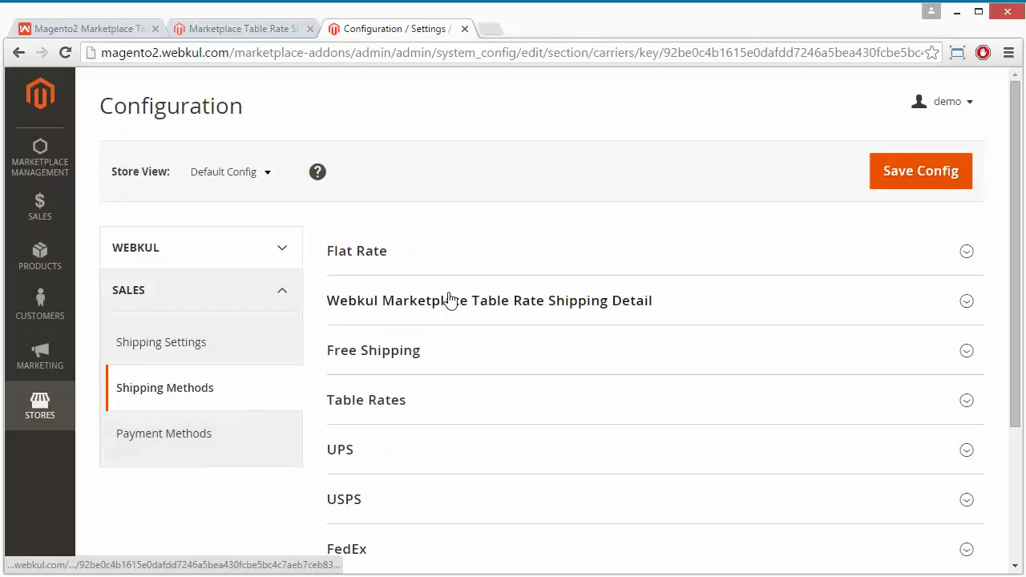
click(576, 305)
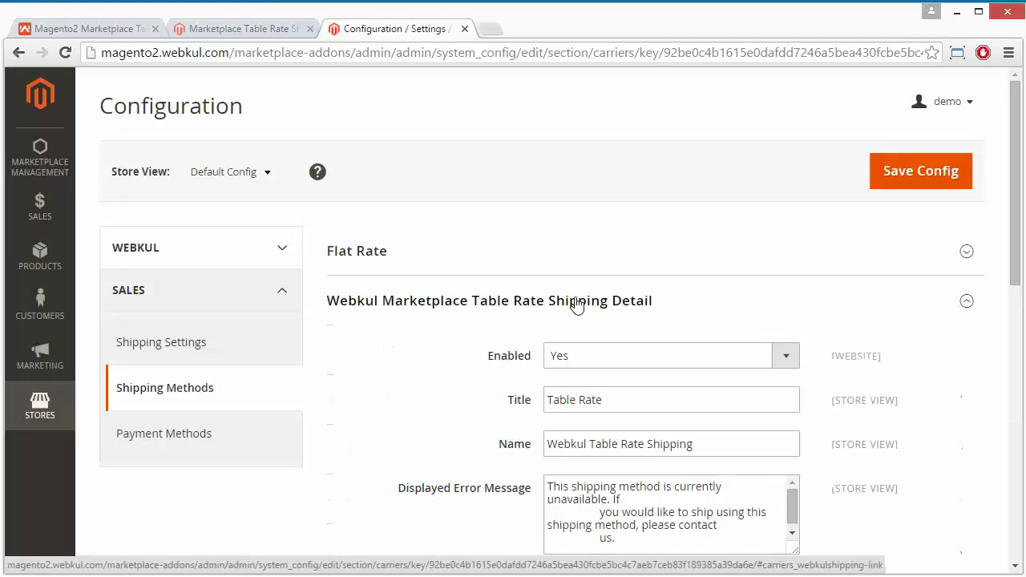
Examine the Enabled options, Title, Name and Displayed Error Message of the Webkul Marketplace Table Rate shipping method
scroll(433, 341, down, 1)
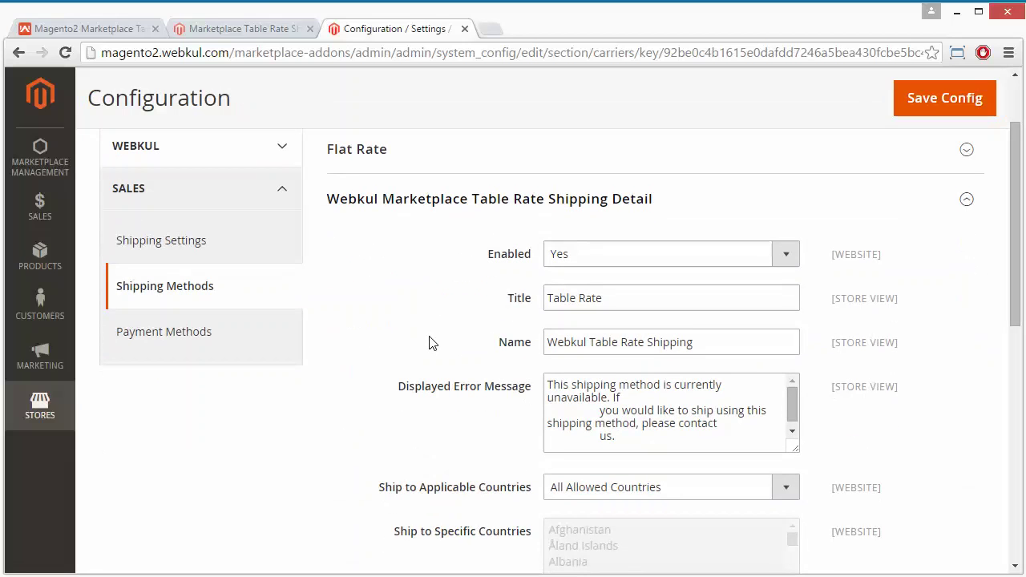
scroll(429, 343, down, 1)
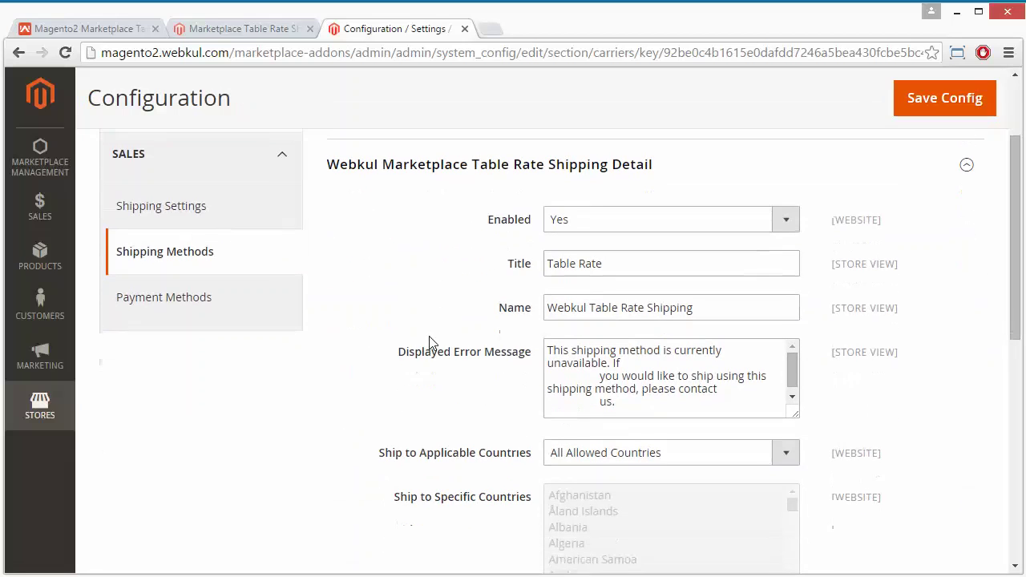
click(786, 223)
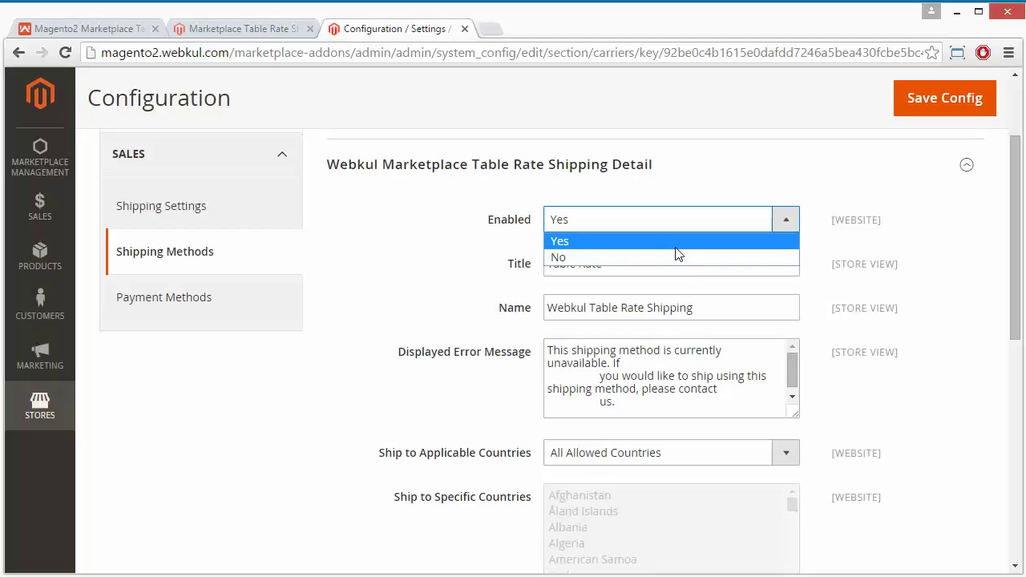
click(830, 190)
click(785, 171)
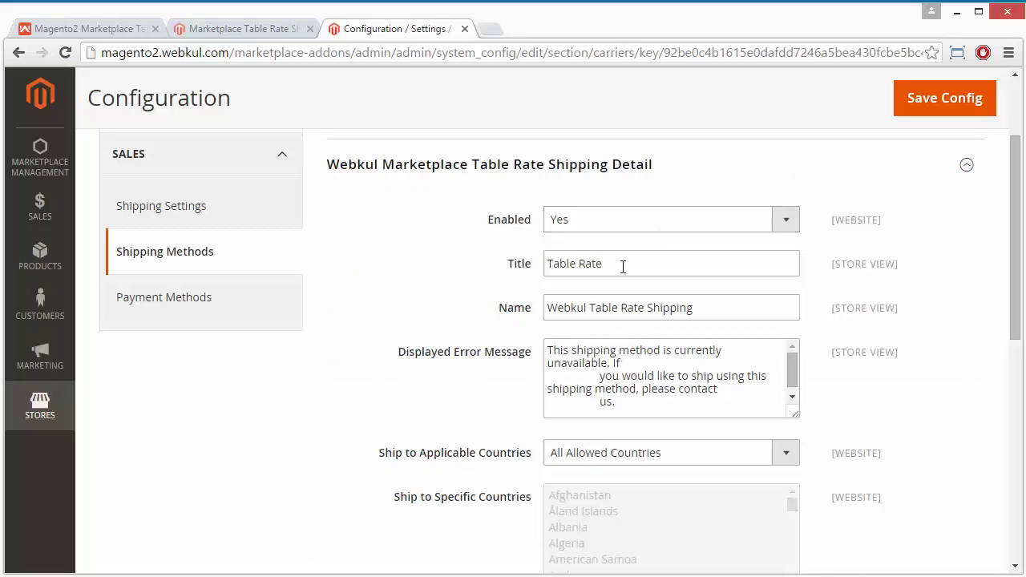
click(623, 268)
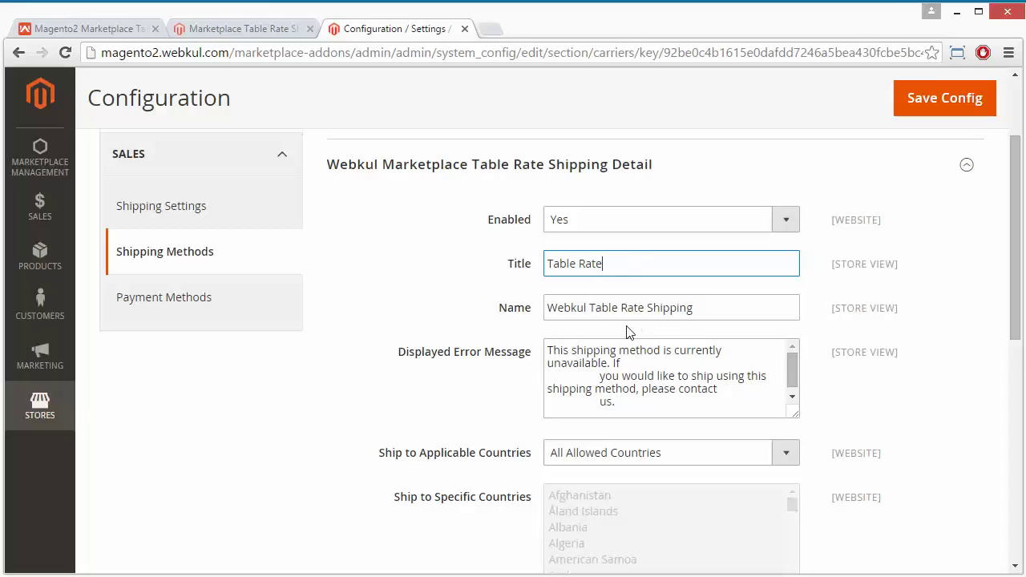
click(617, 305)
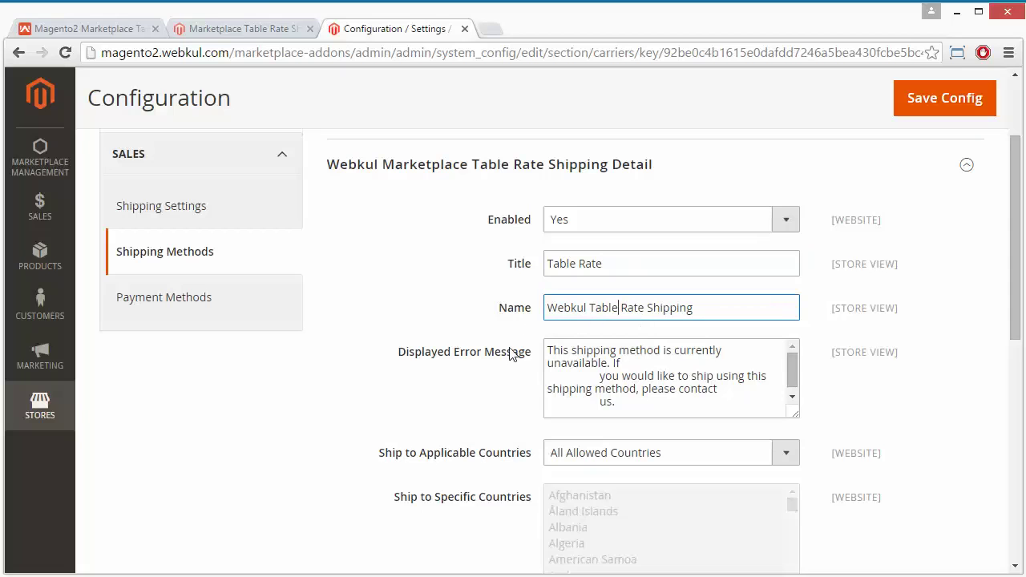
scroll(417, 401, down, 2)
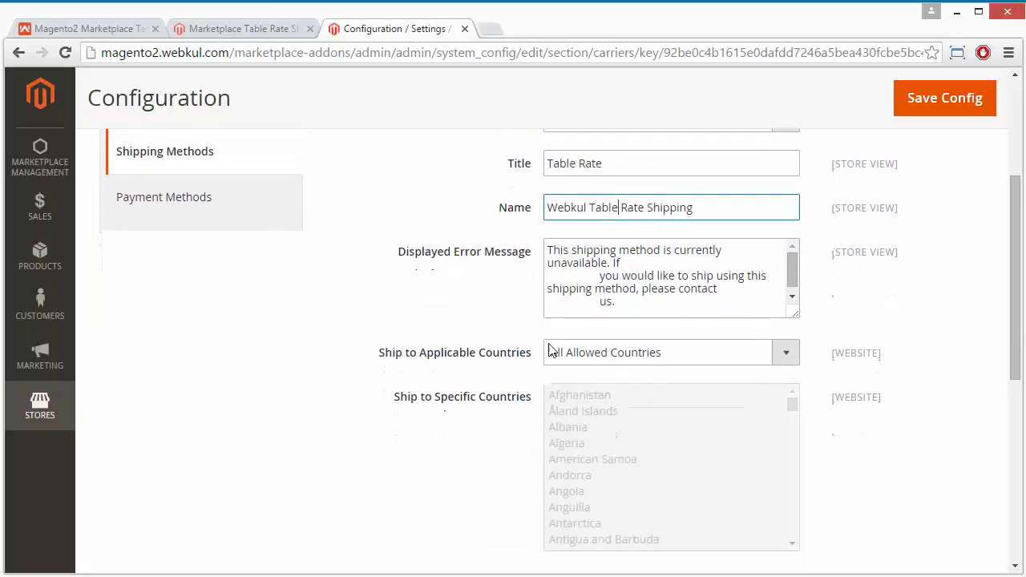
drag(794, 274, 793, 278)
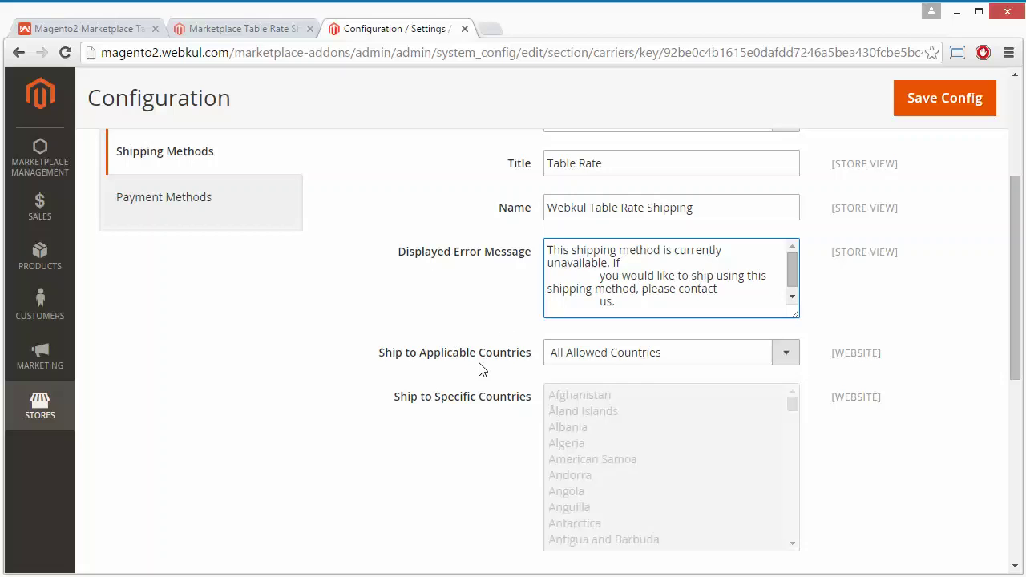
Try Specific Countries for Ship to Applicable Countries, and set it back to All Allowed Countries
click(794, 358)
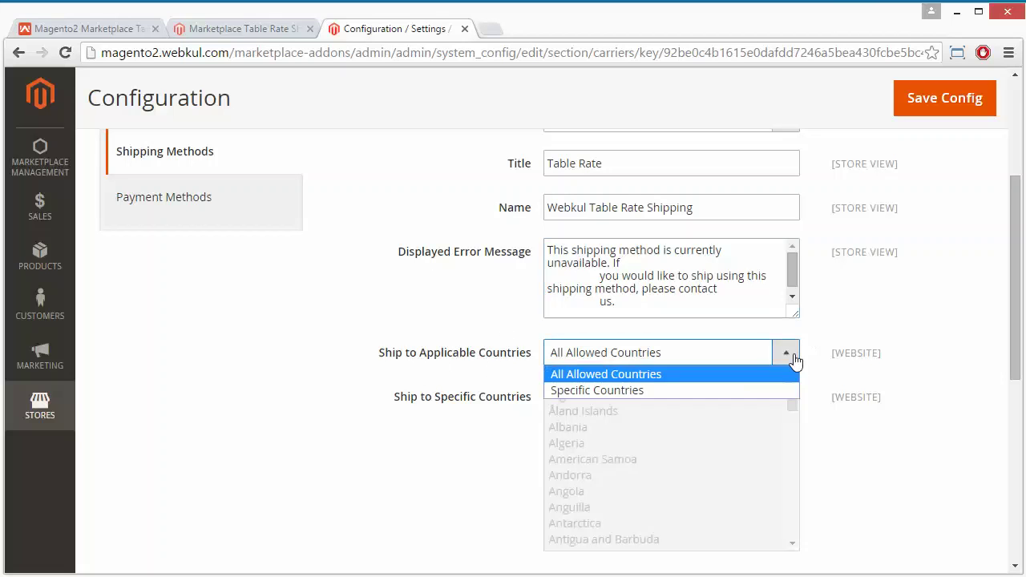
click(794, 359)
click(795, 360)
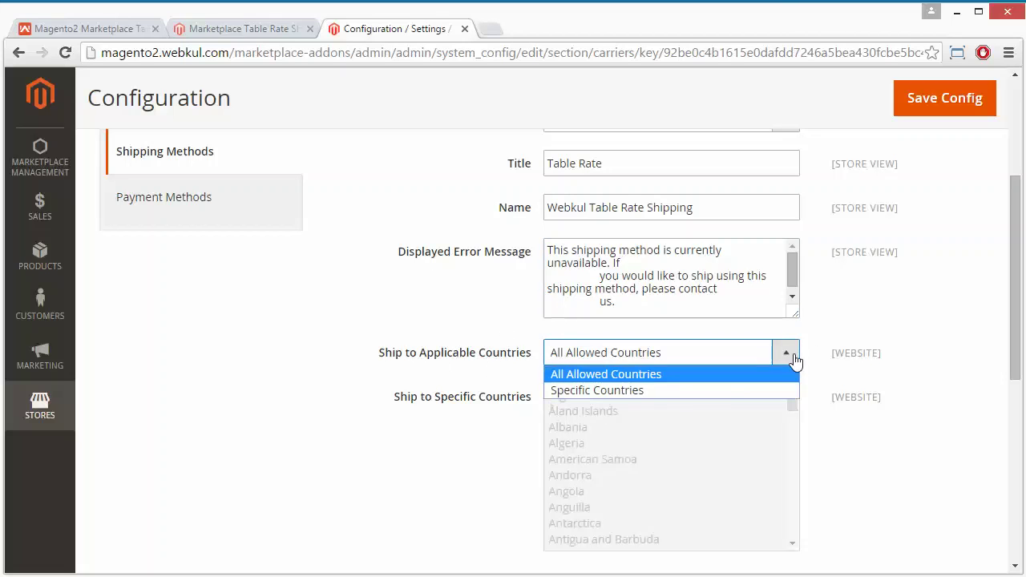
click(684, 393)
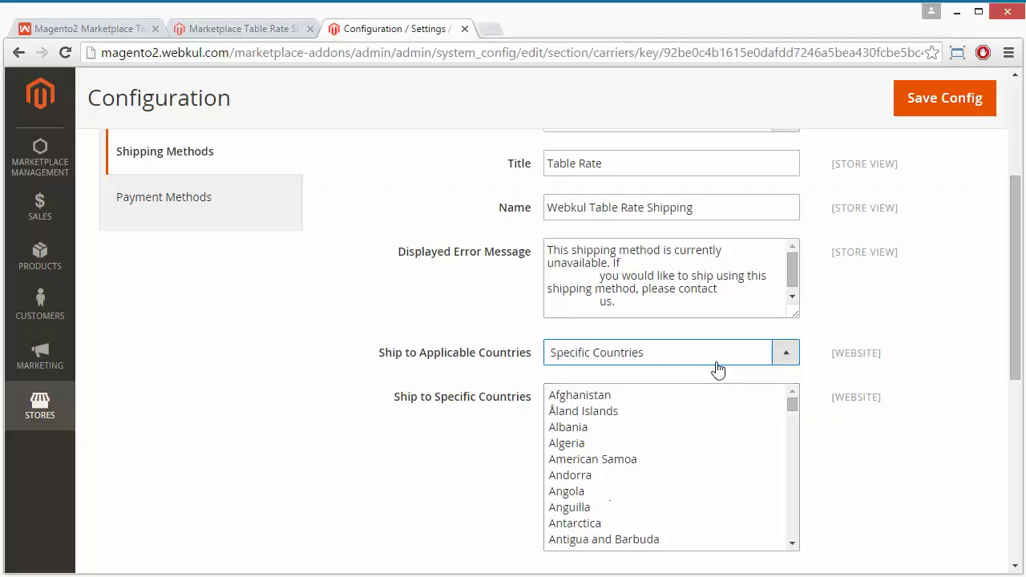
click(785, 358)
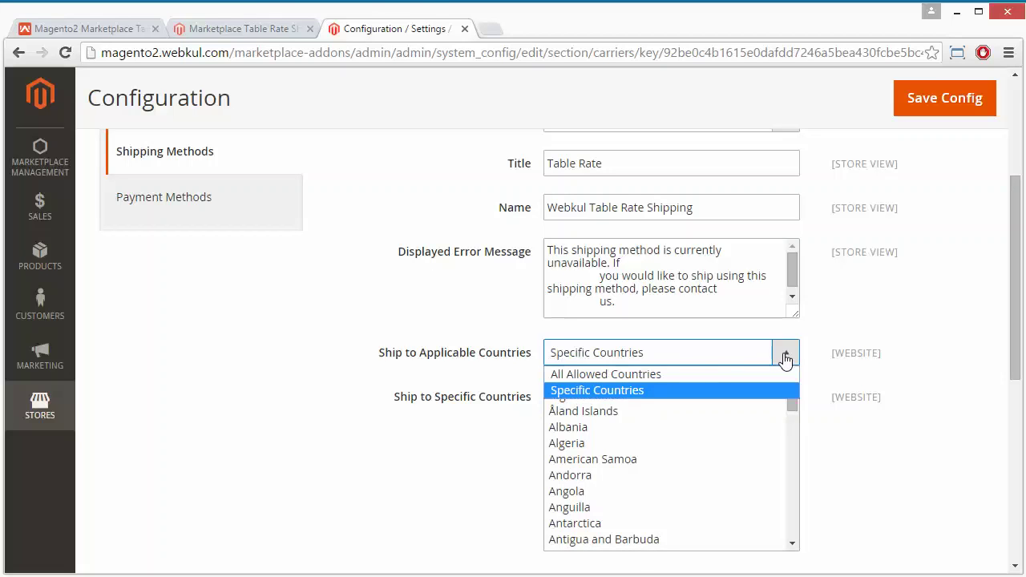
click(687, 373)
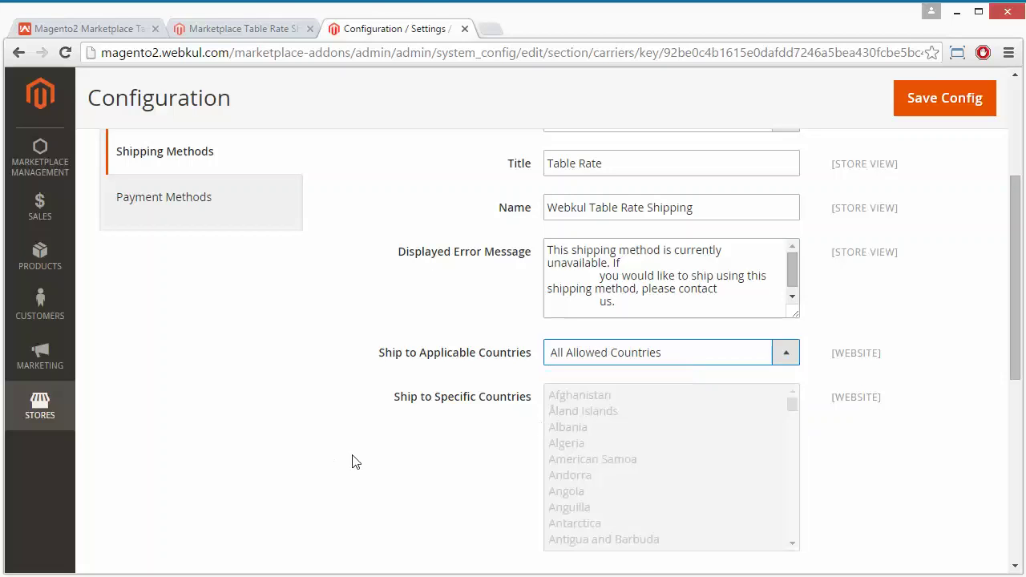
Look over the rest of the shipping settings and collapse the Webkul Marketplace Table Rate Shipping Detail section
scroll(387, 479, down, 3)
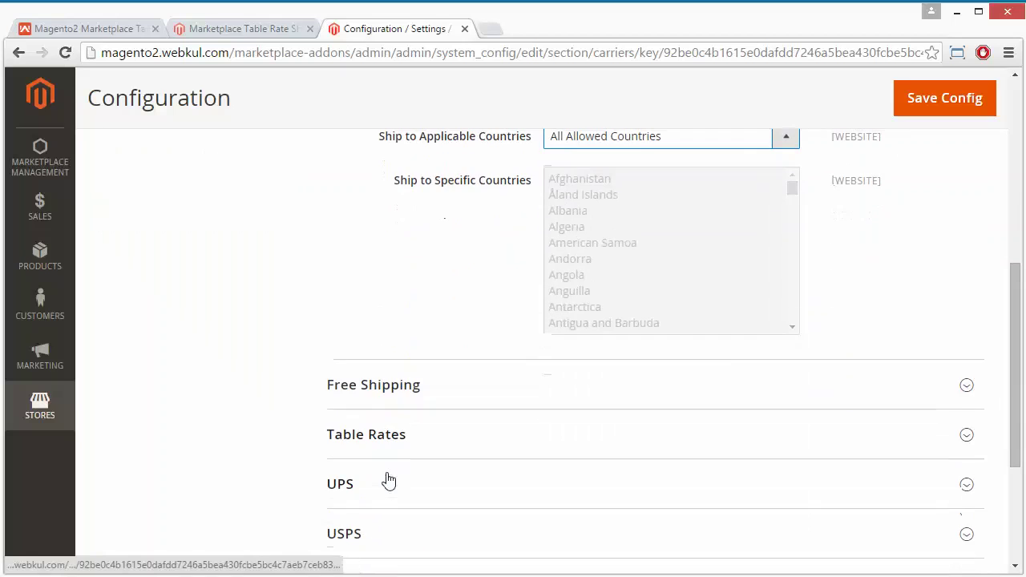
scroll(387, 480, up, 4)
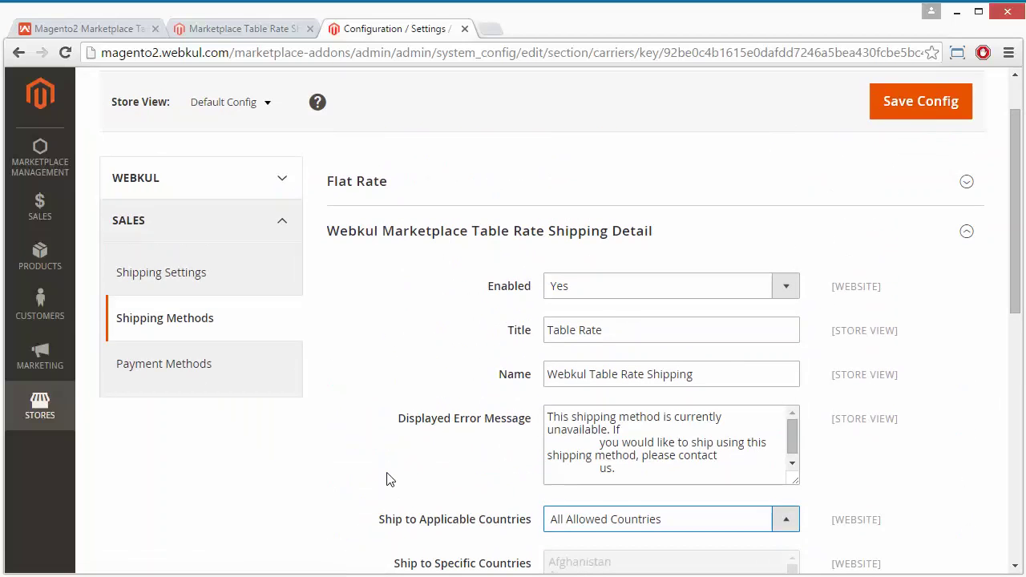
scroll(387, 480, up, 1)
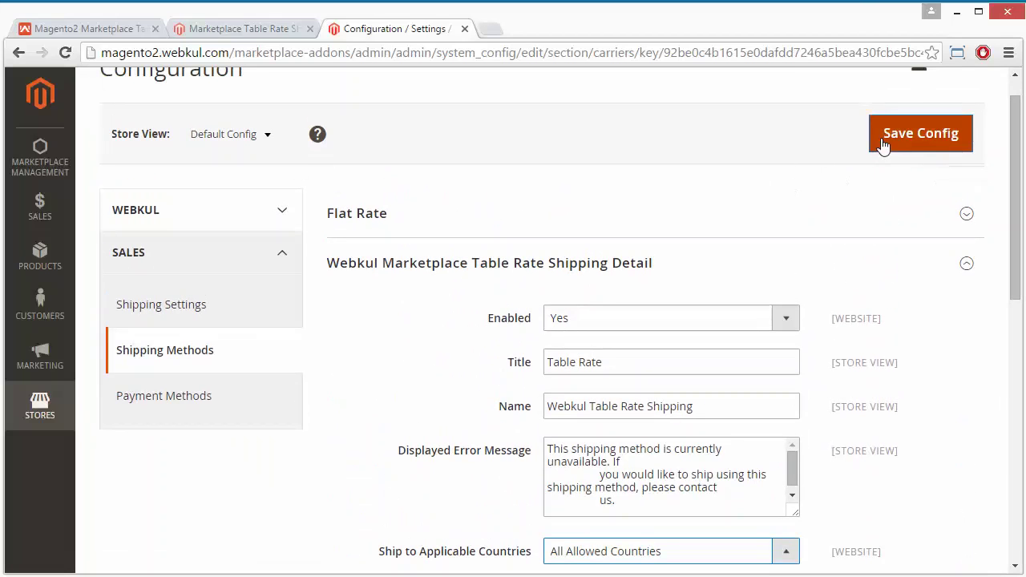
click(924, 285)
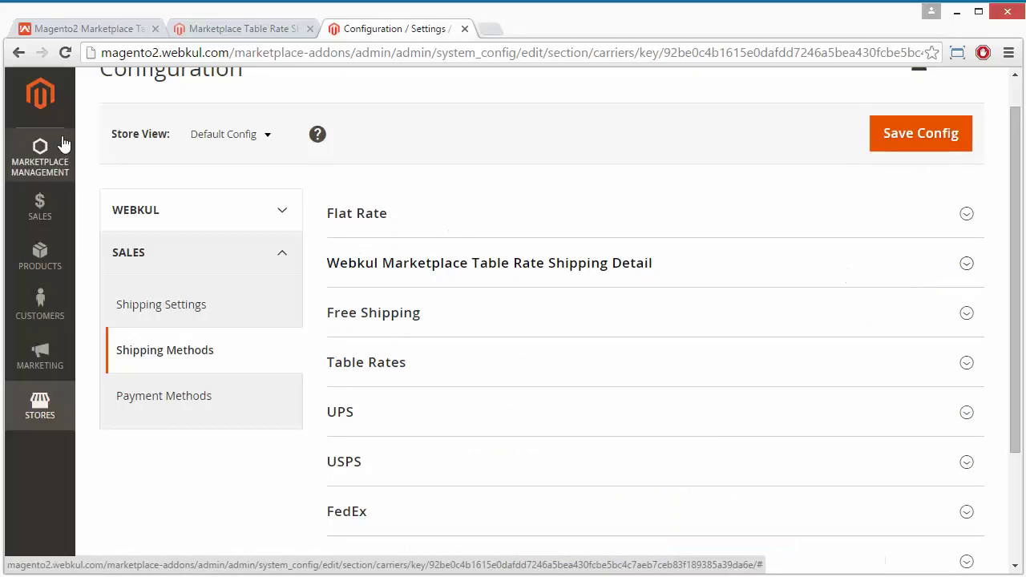
Open the Marketplace Table Rate Shipping Manager and review the shipping rates listed under Shipping Detail
click(40, 156)
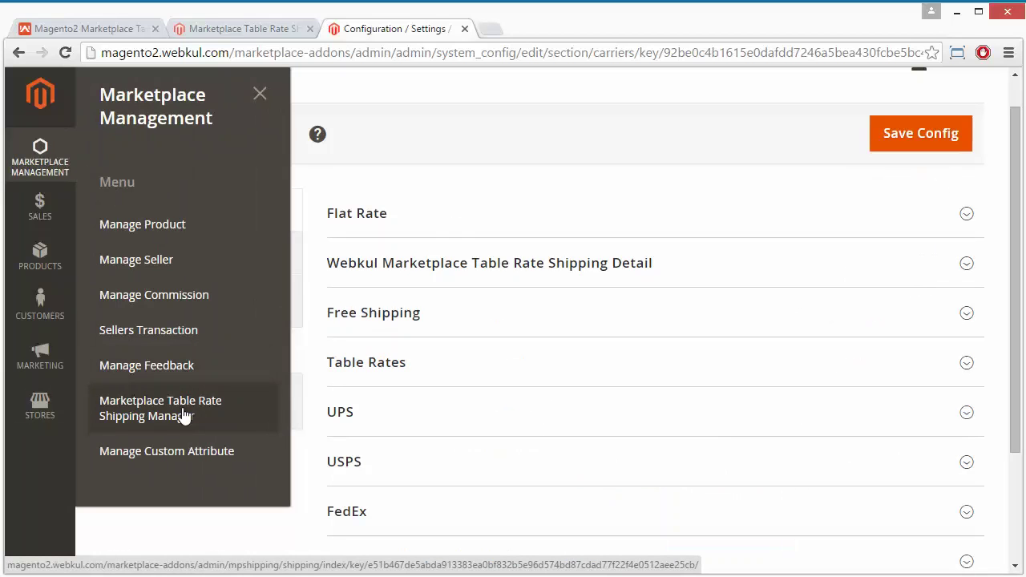
click(183, 411)
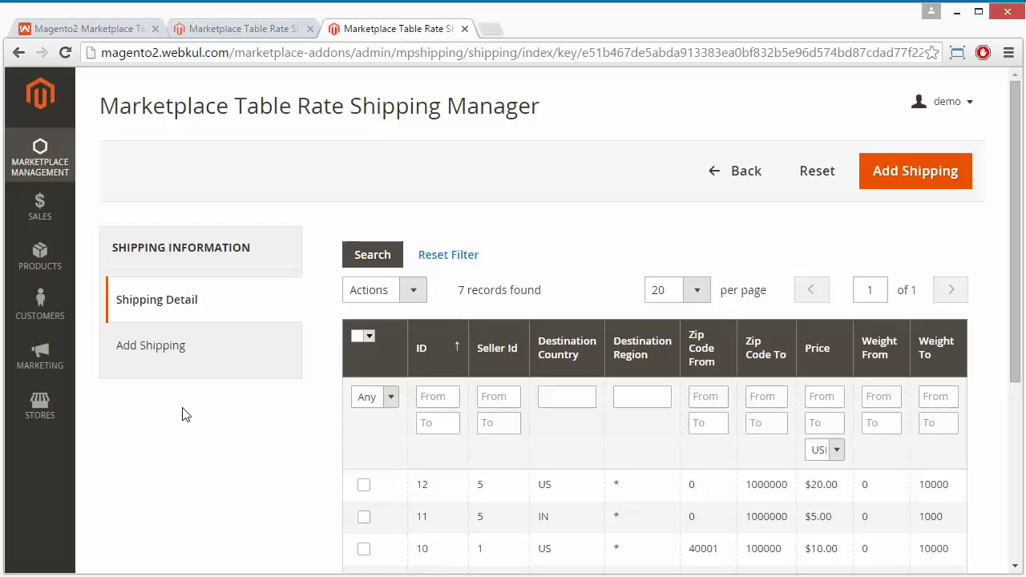
scroll(242, 446, down, 4)
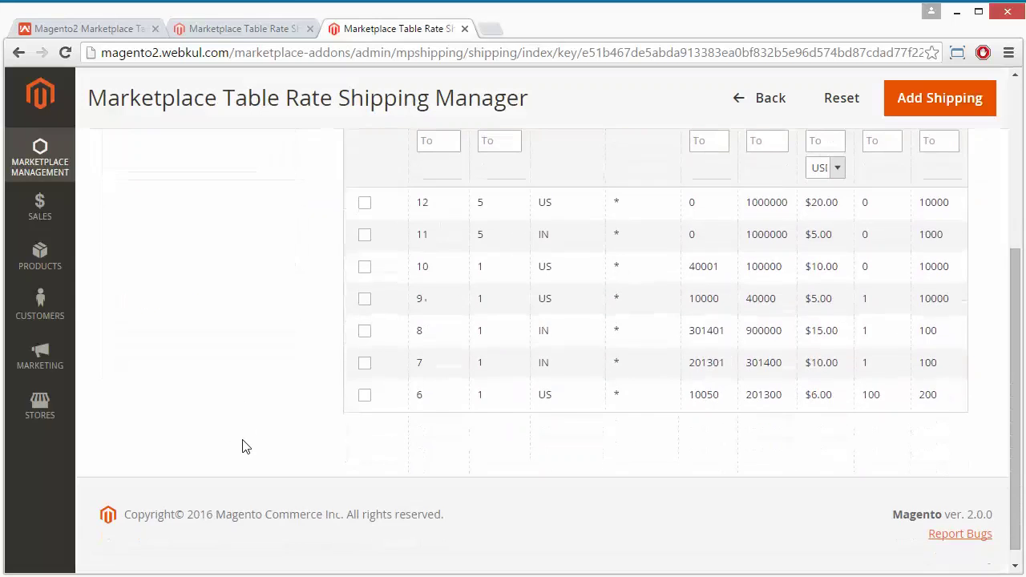
scroll(242, 446, up, 2)
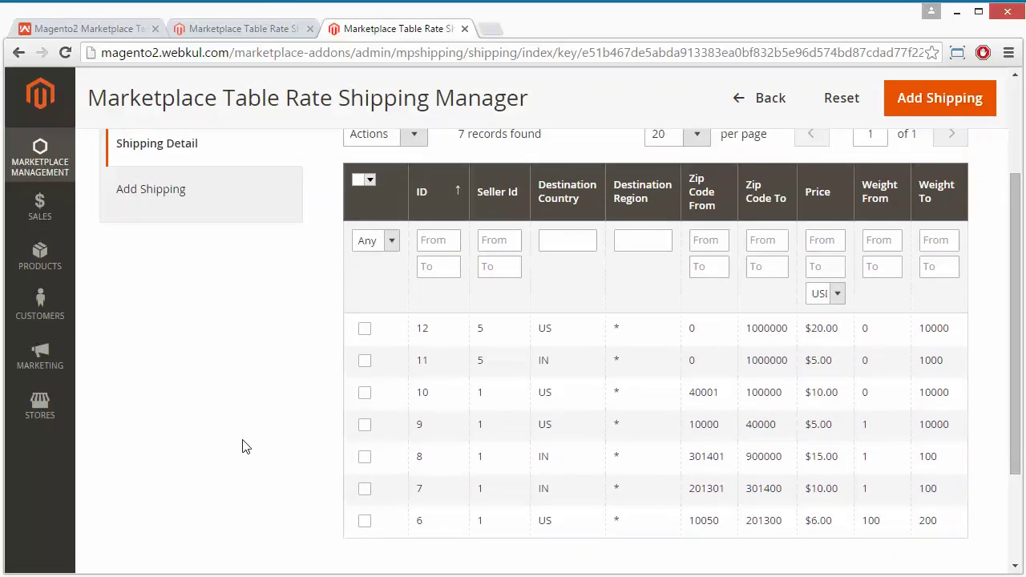
scroll(242, 446, up, 2)
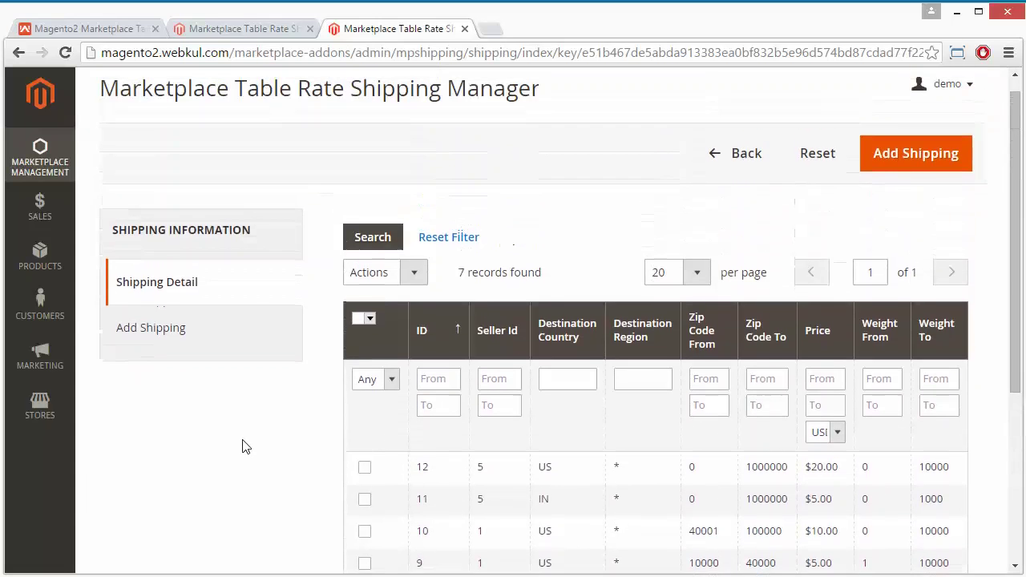
scroll(242, 446, down, 3)
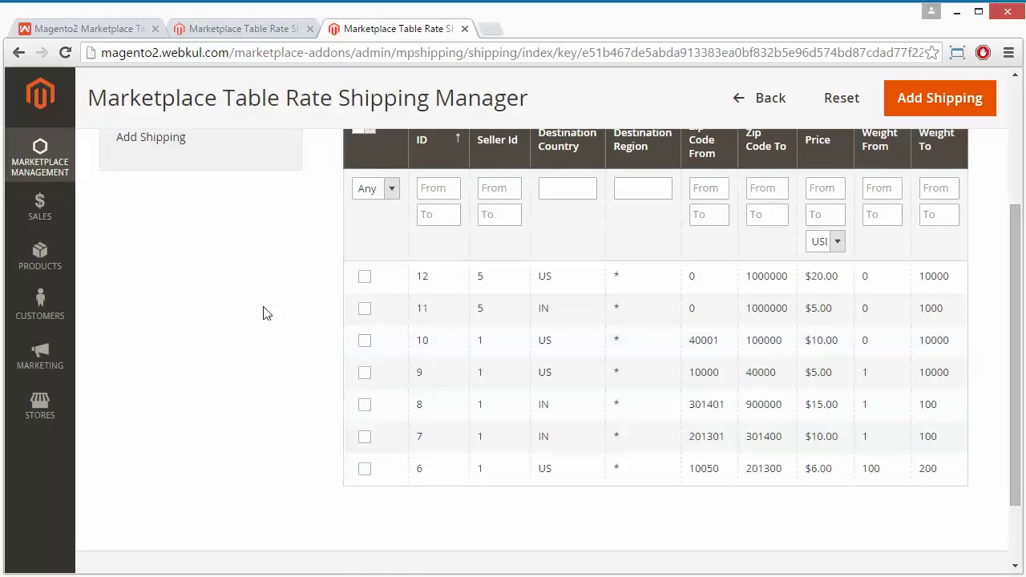
scroll(259, 313, up, 3)
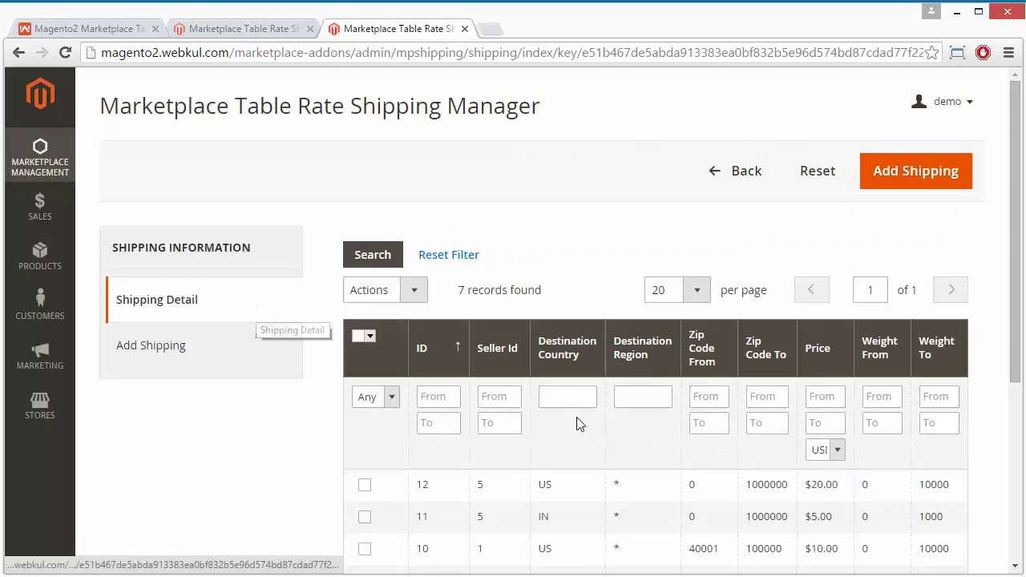
View the Add Shipping form with its CSV upload, and go back to the shipping list to examine its records
click(912, 177)
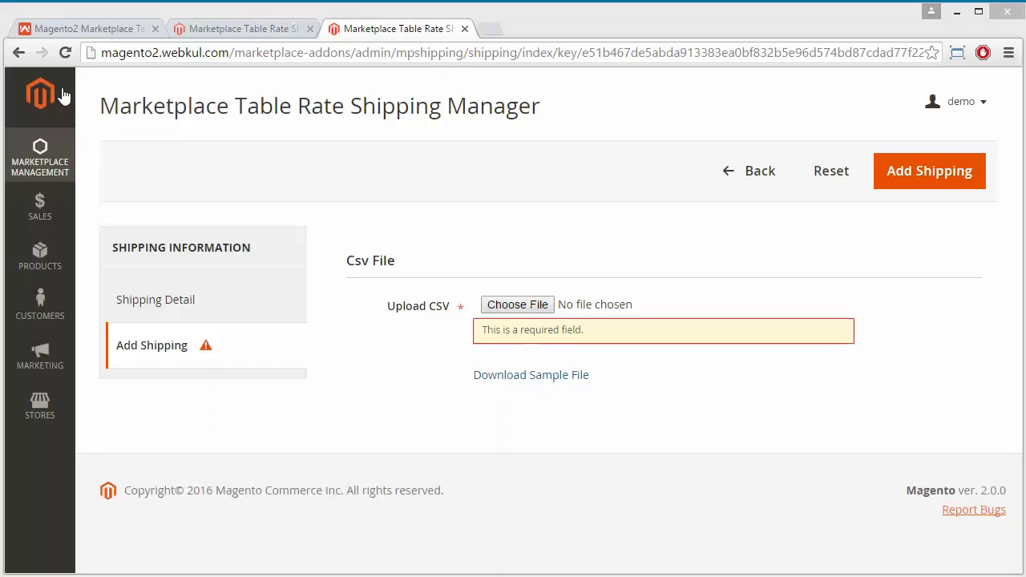
click(754, 175)
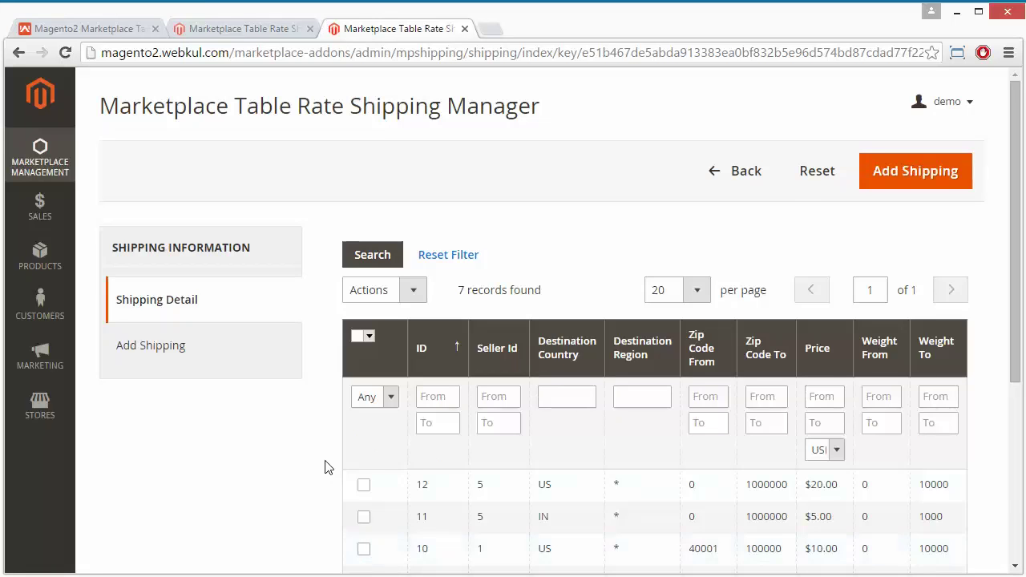
scroll(328, 467, down, 4)
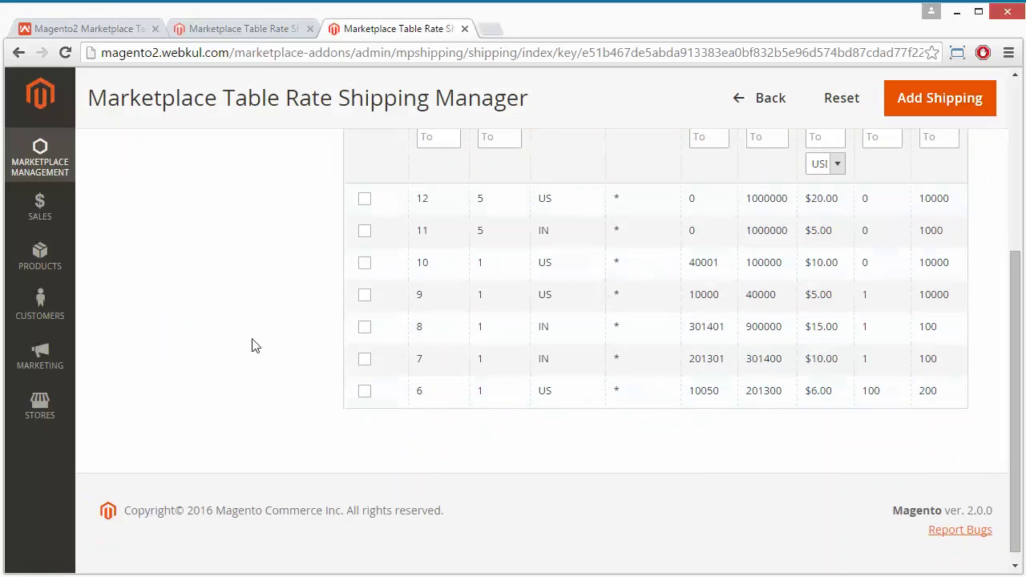
scroll(251, 334, up, 1)
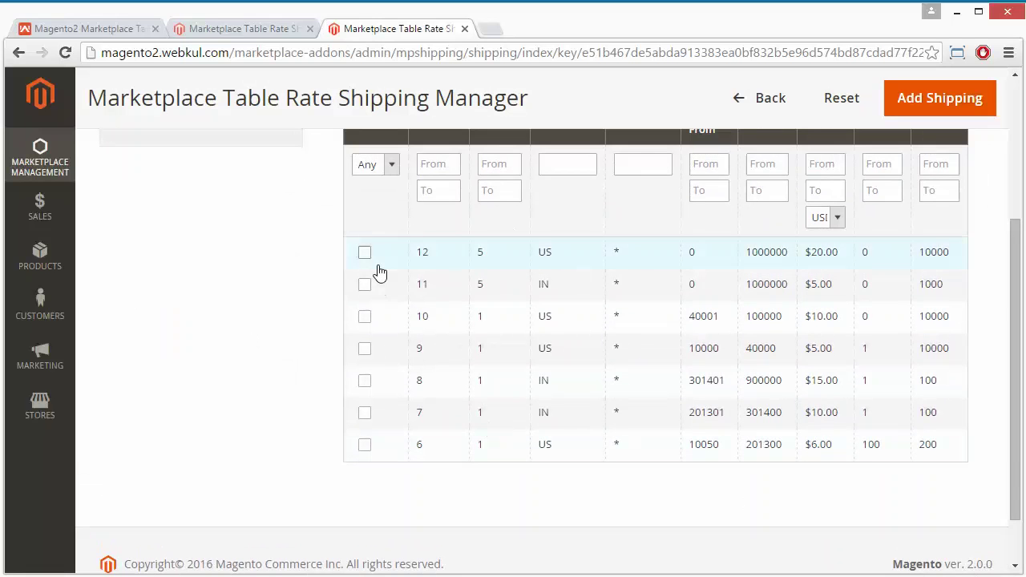
scroll(248, 262, up, 3)
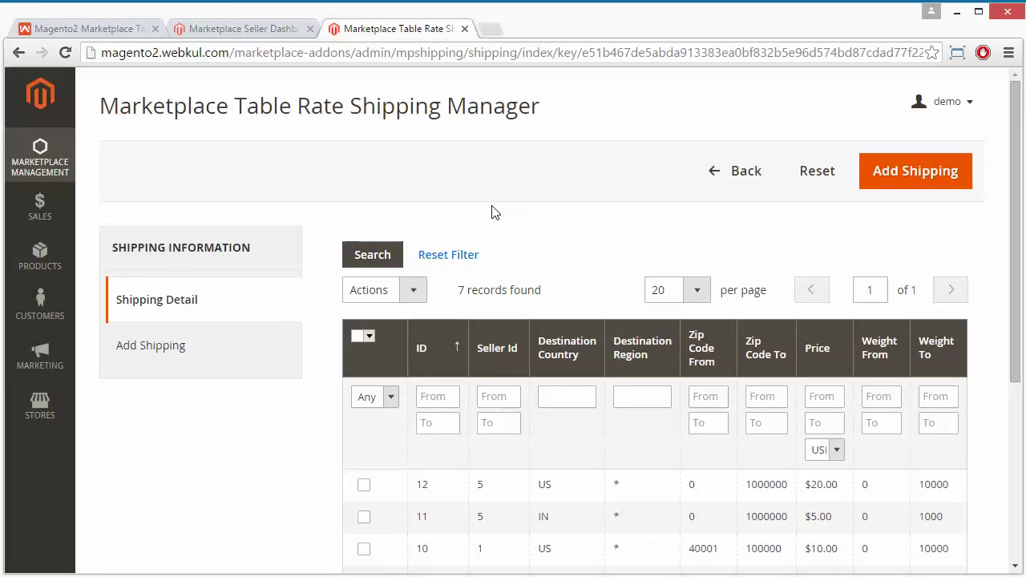
Switch to the seller's Marketplace Dashboard and open Marketplace Table Rate Shipping to review its Shipping Rate List
click(244, 32)
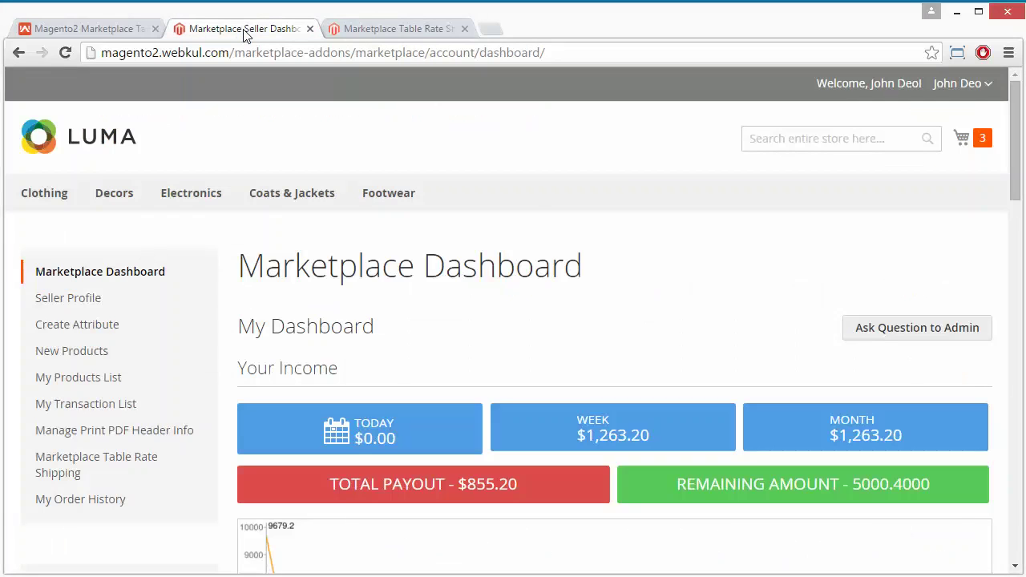
scroll(385, 211, down, 2)
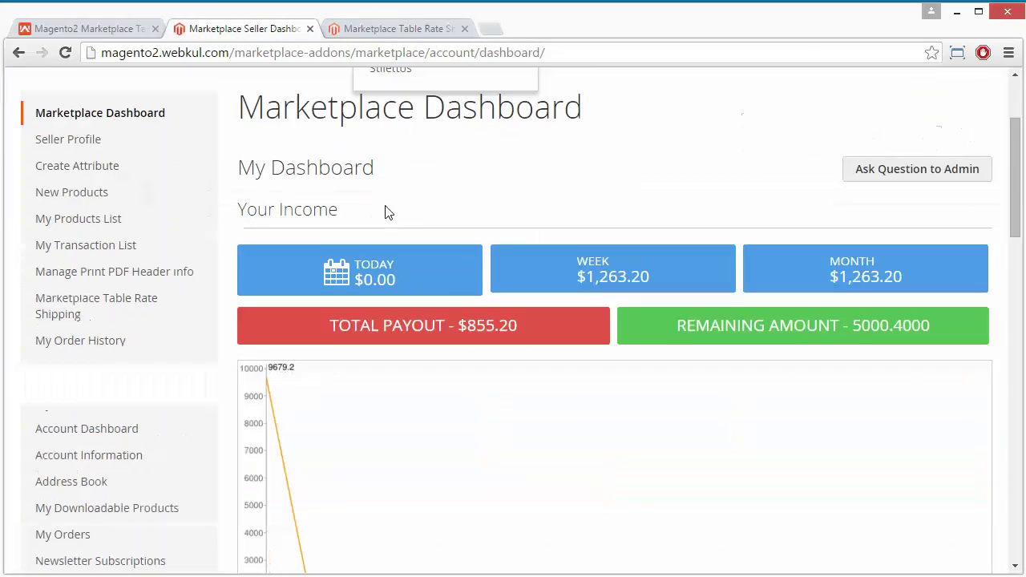
scroll(385, 211, up, 3)
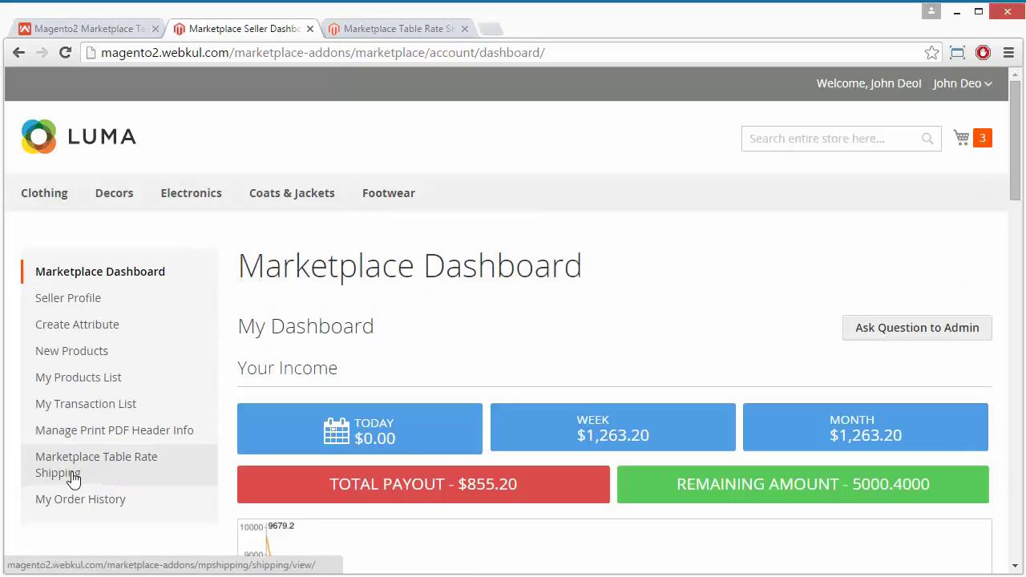
click(154, 467)
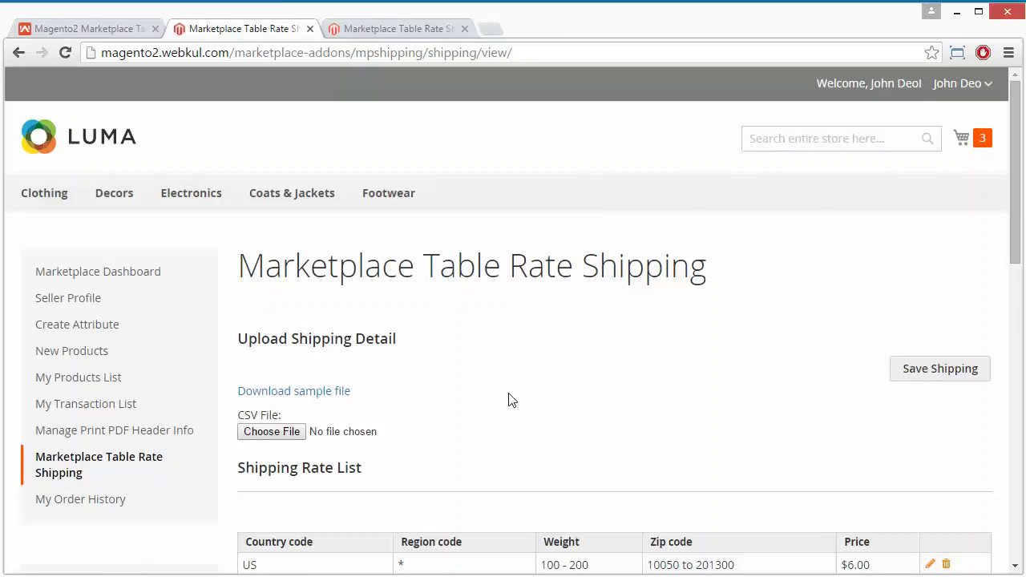
scroll(656, 408, down, 2)
scroll(656, 408, down, 1)
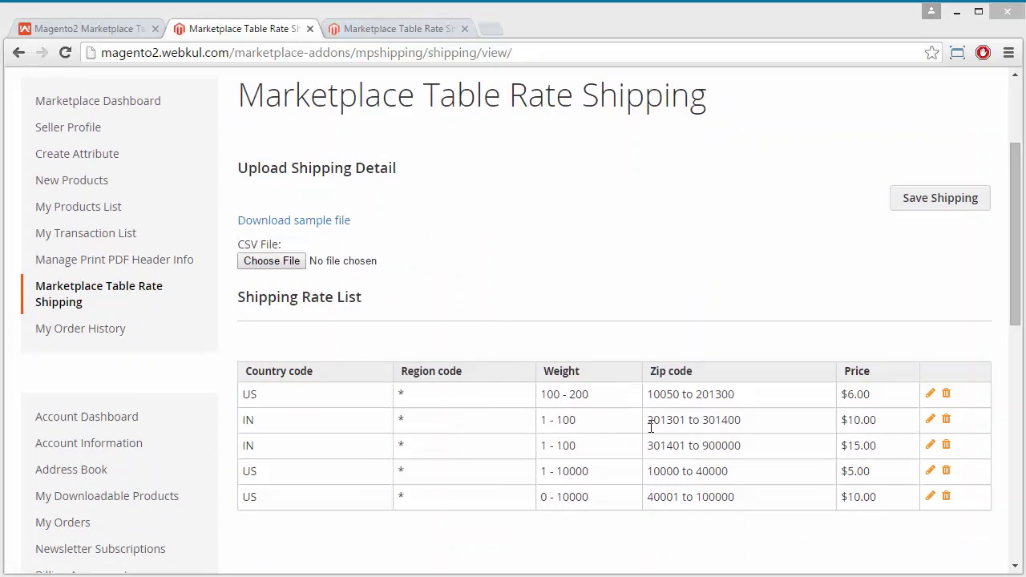
Open the edit form of the first US shipping rate to view its fields, and close it without saving
click(930, 395)
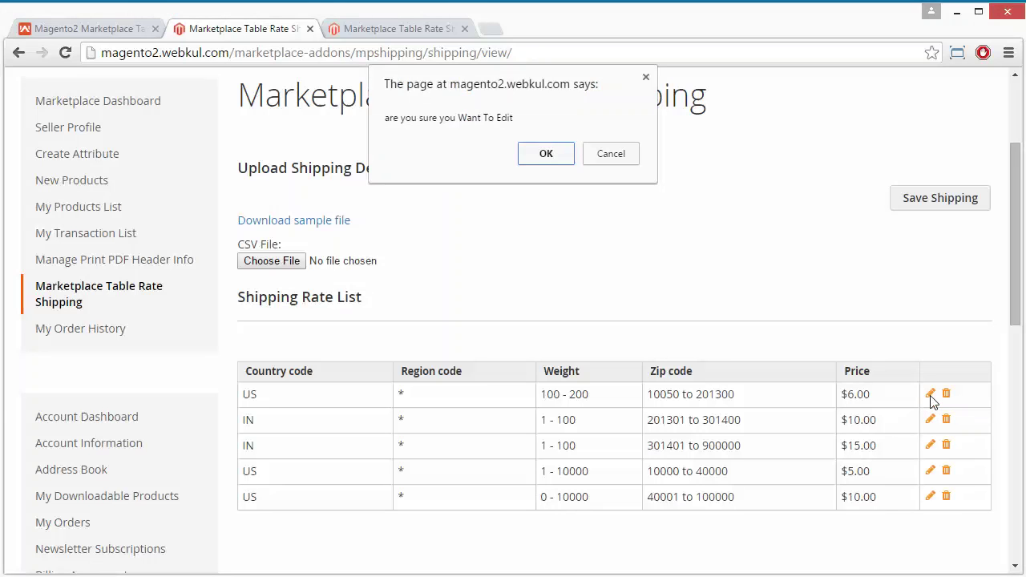
click(544, 155)
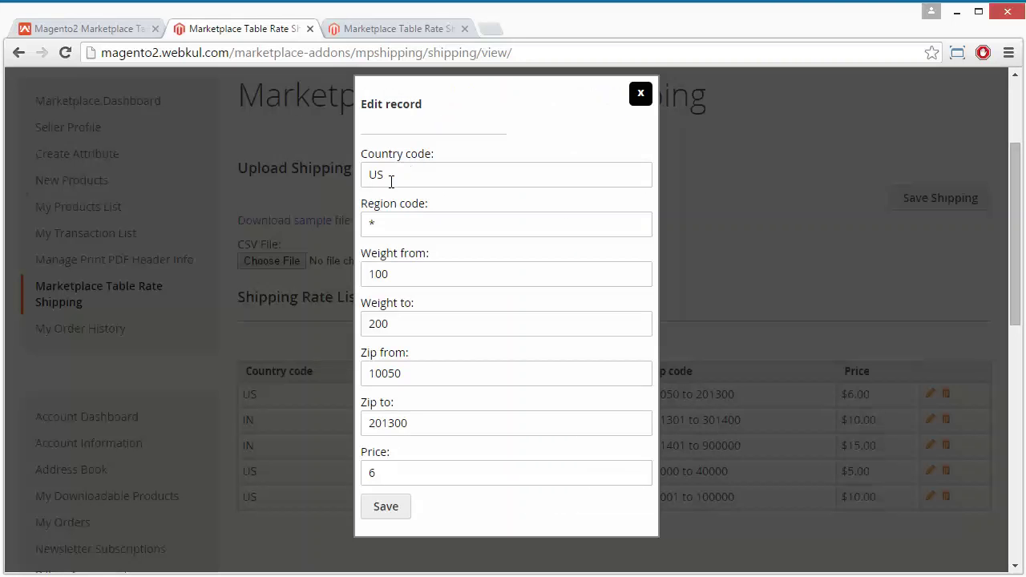
click(408, 229)
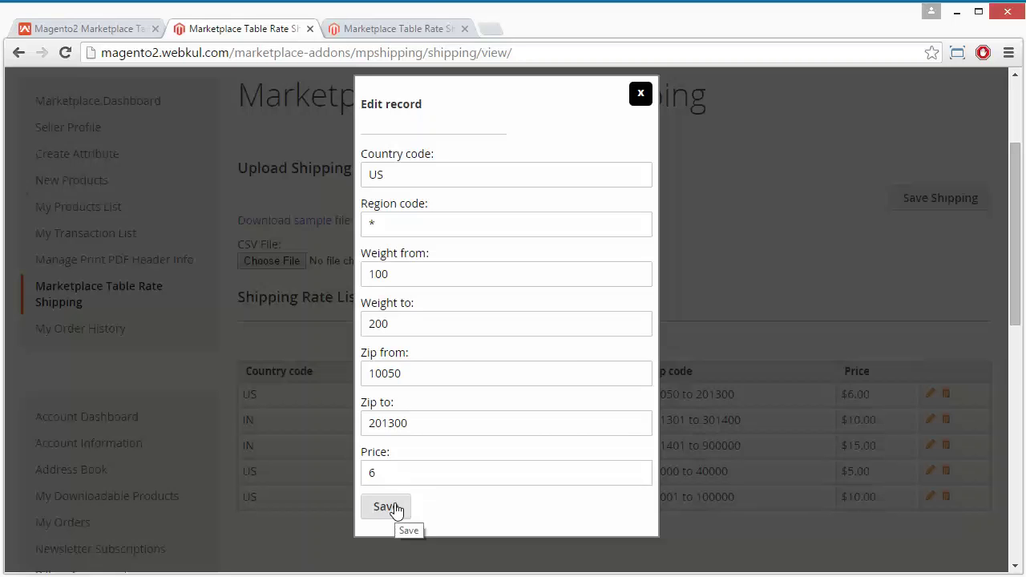
click(641, 98)
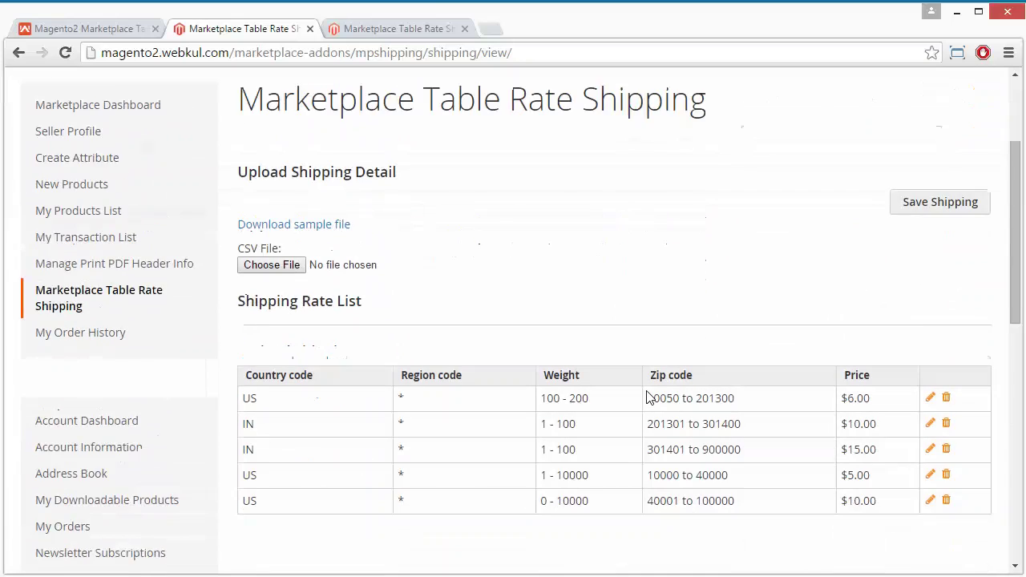
scroll(650, 398, down, 3)
scroll(767, 394, up, 3)
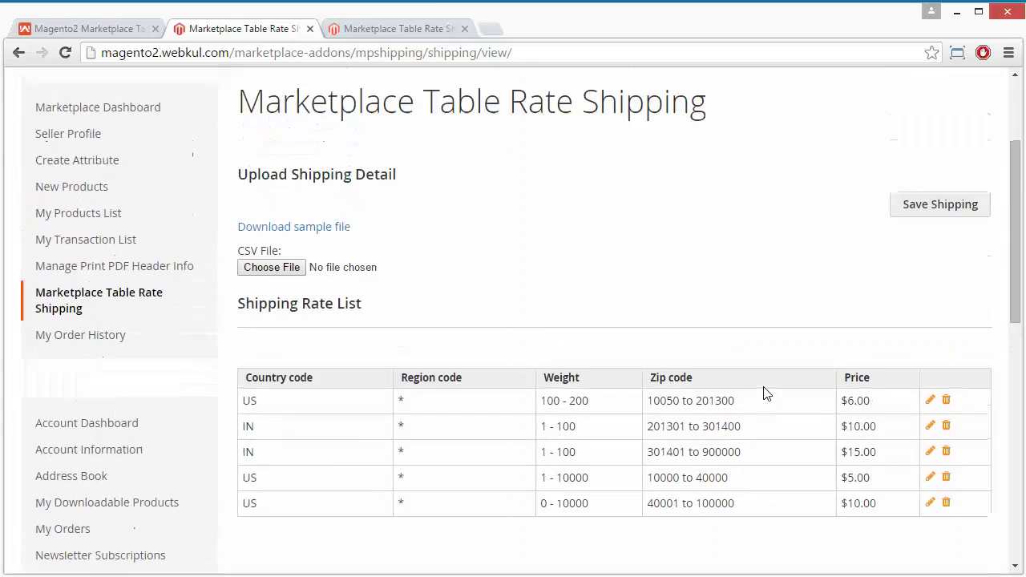
scroll(766, 394, up, 1)
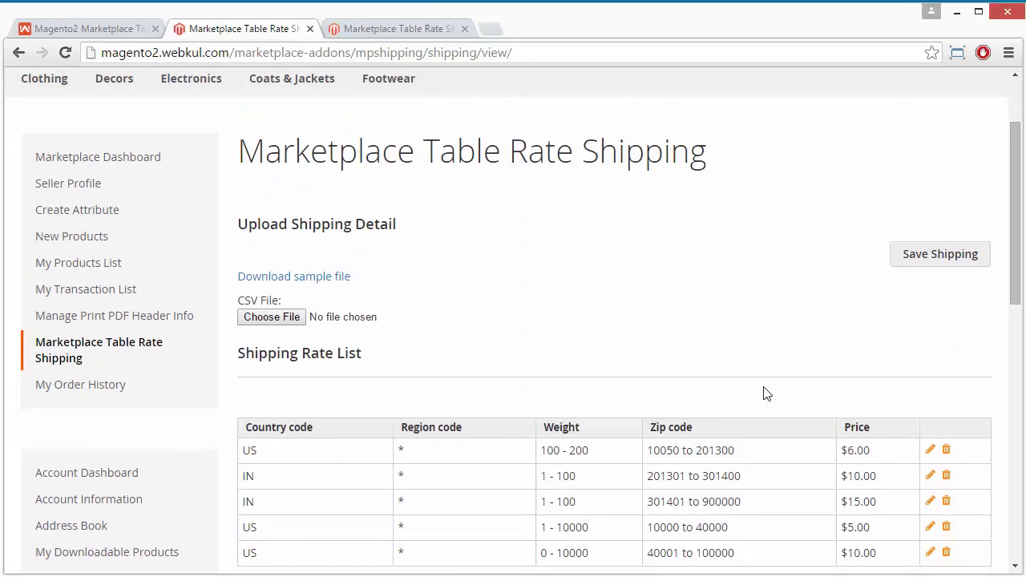
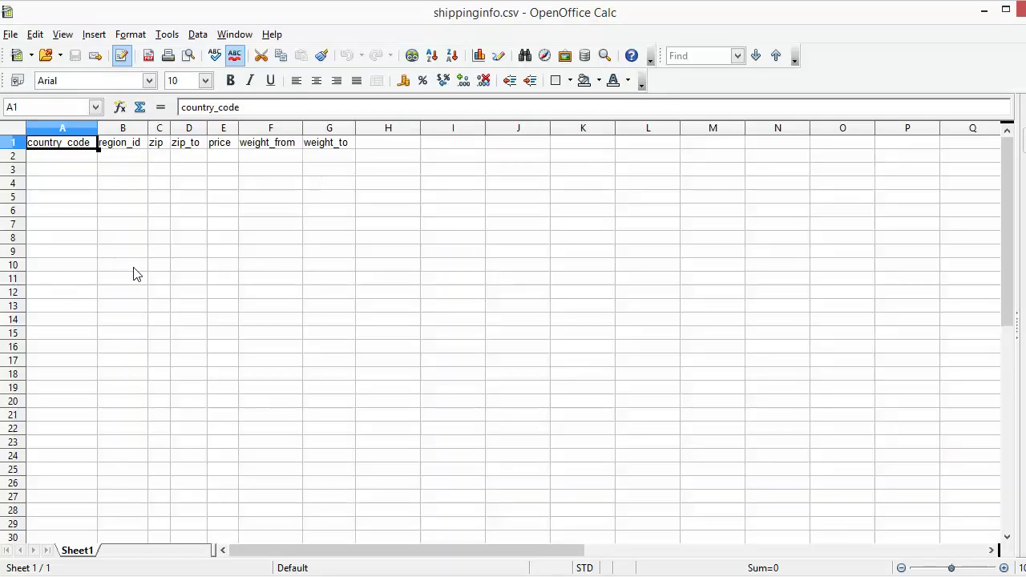
In shippinginfo.csv in OpenOffice Calc, enter country_code IN and region_id * in row 2
click(134, 272)
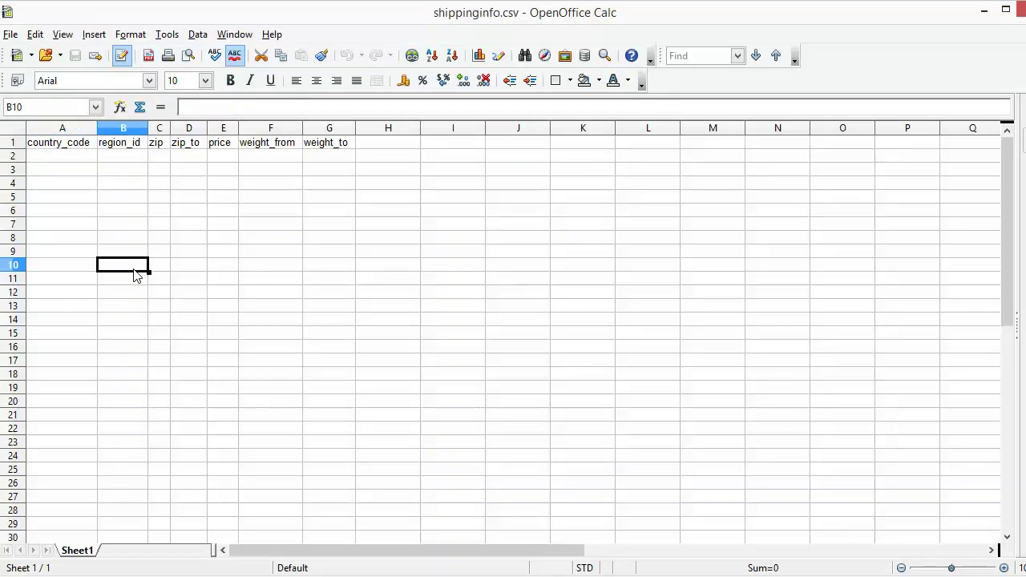
click(200, 272)
click(44, 165)
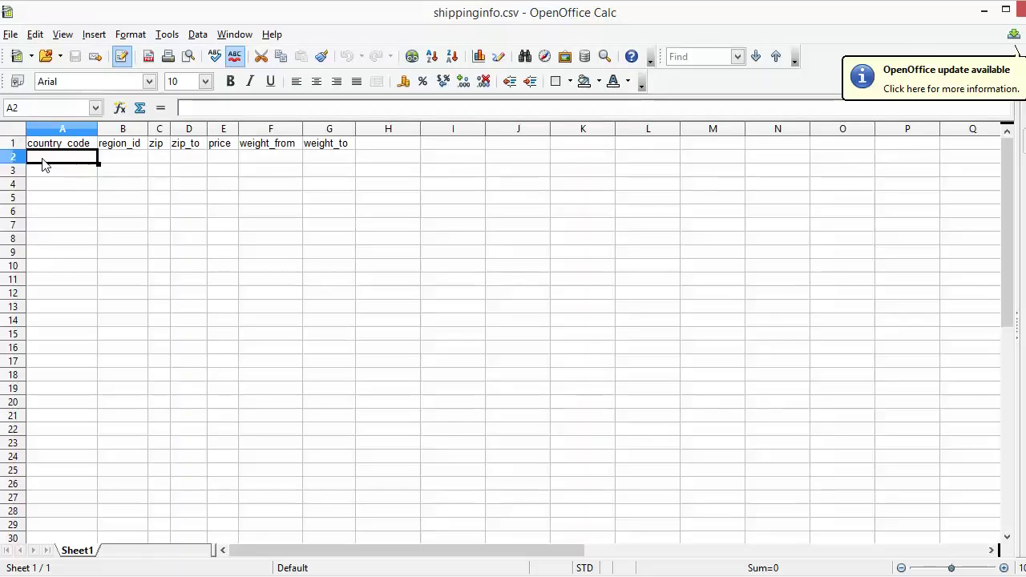
text(IN)
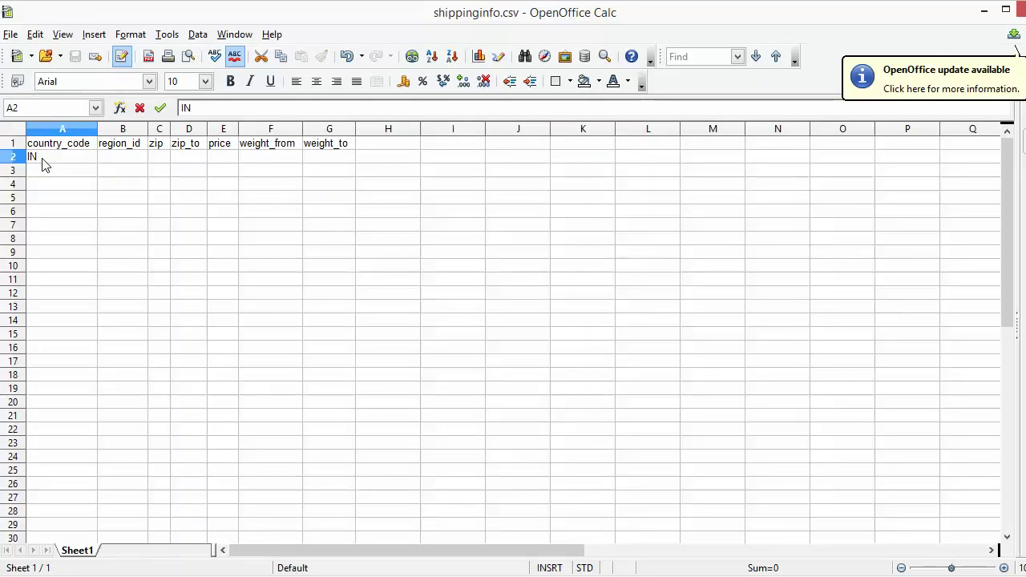
text(in)
key(BackSpace)
key(BackSpace)
text(IN)
click(117, 163)
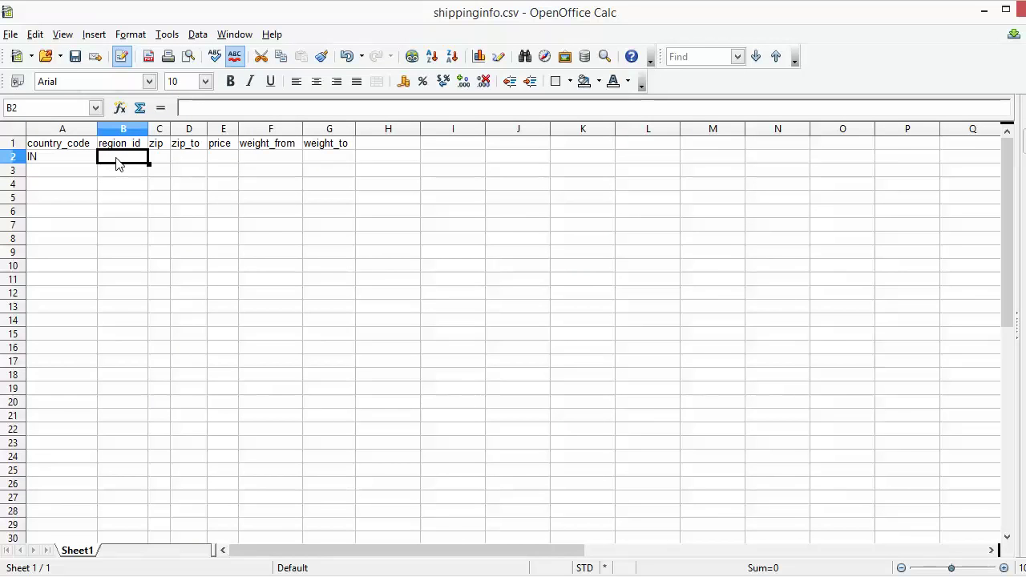
text(*)
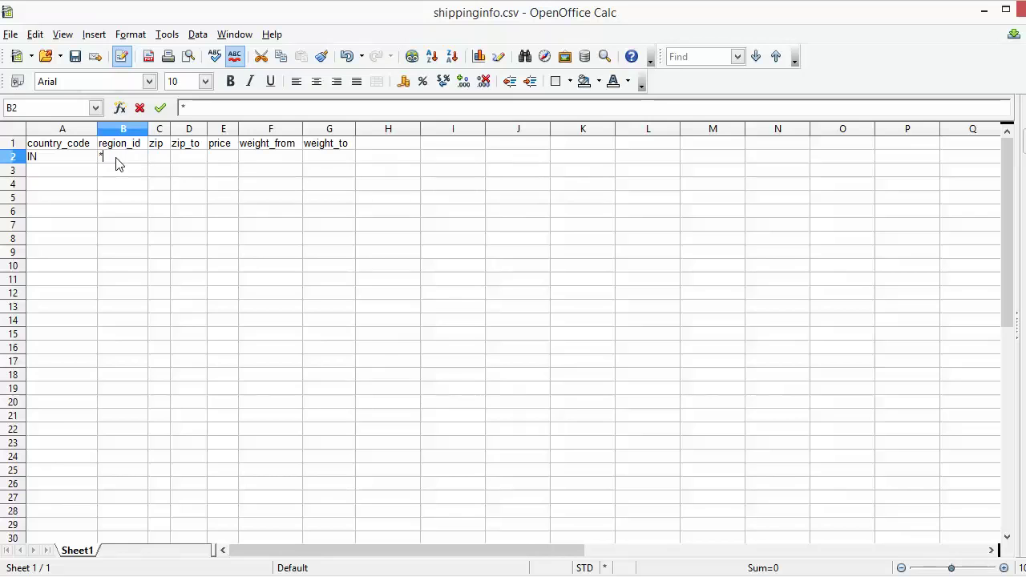
Widen the zip and zip_to columns, and enter zip 0 and zip_to 110084 for the IN rate
click(158, 159)
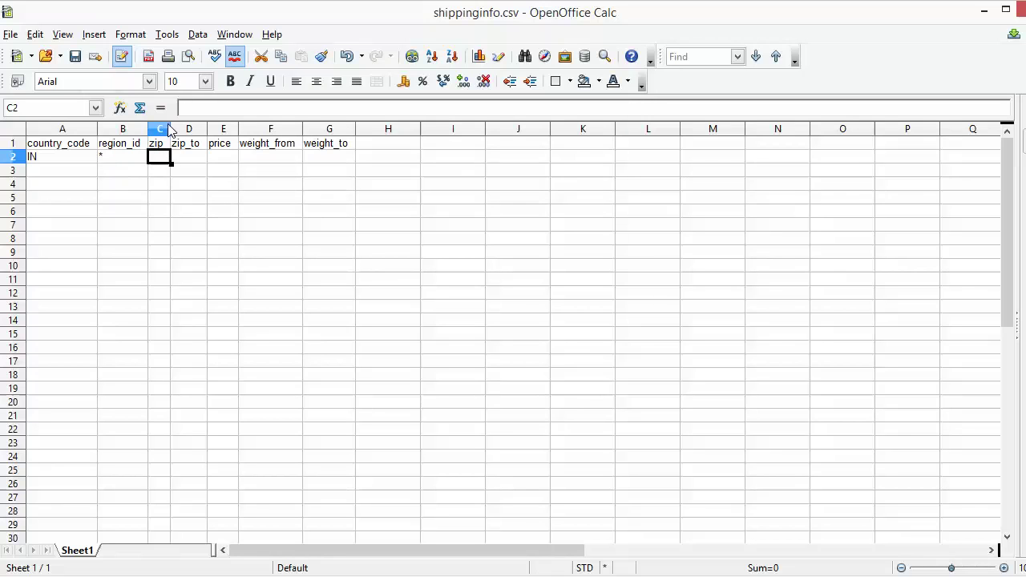
drag(170, 128, 253, 129)
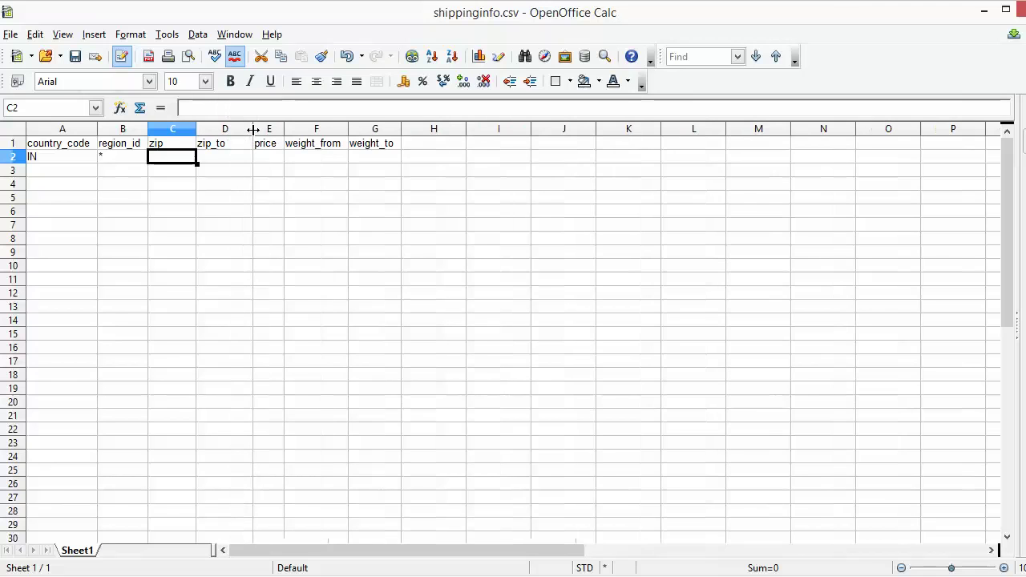
double_click(161, 159)
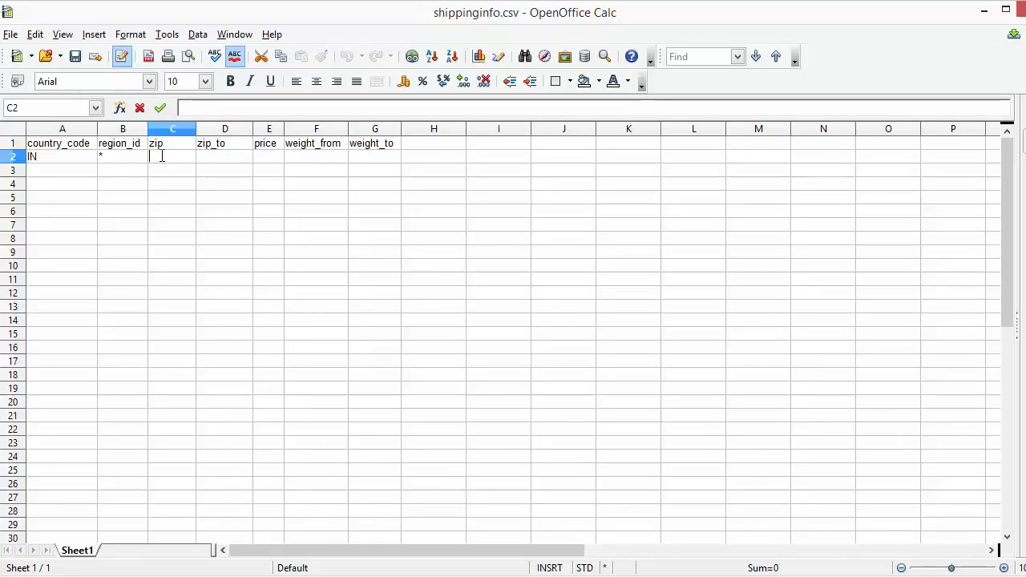
text(0)
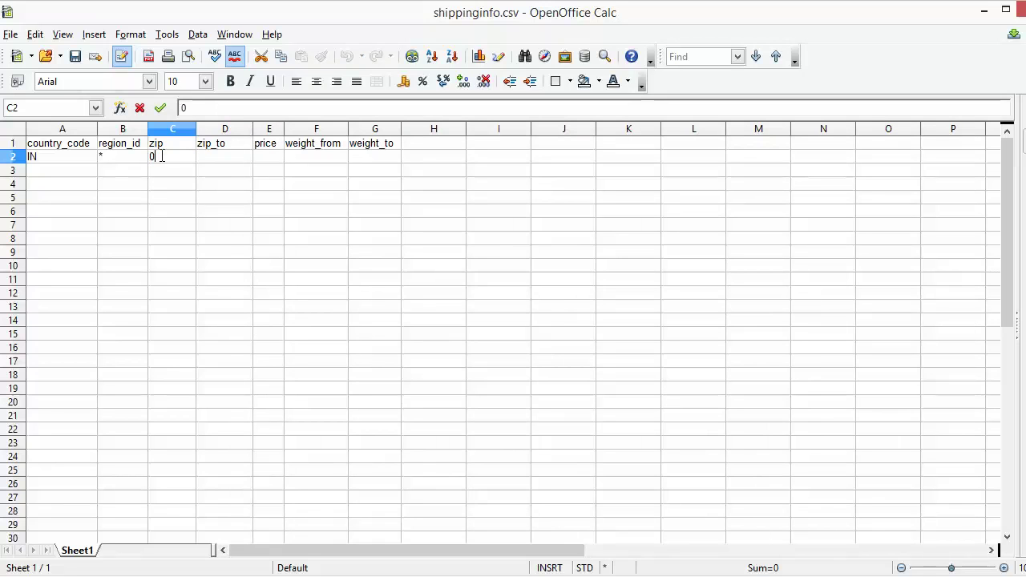
click(215, 165)
text(1)
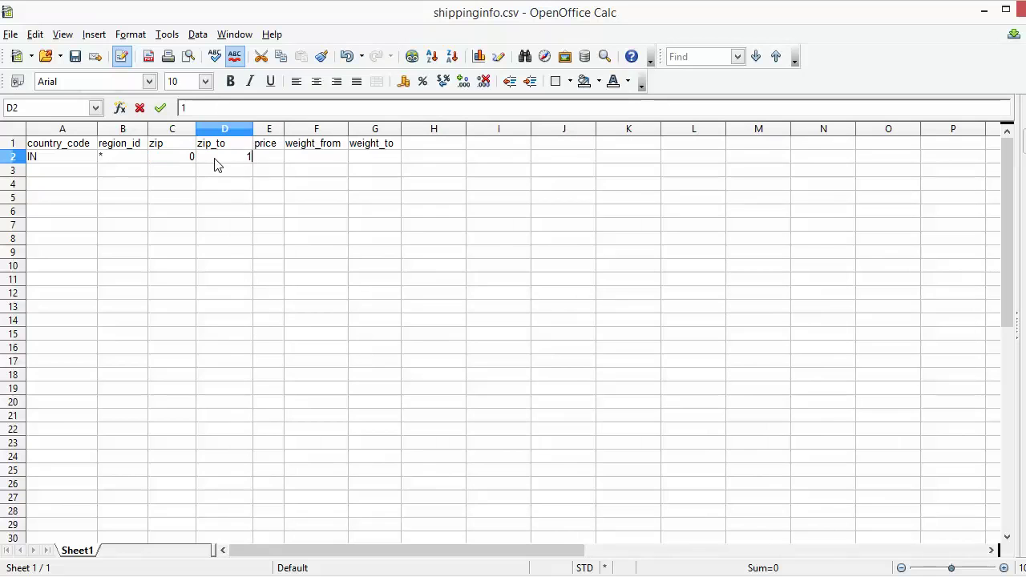
text(10084)
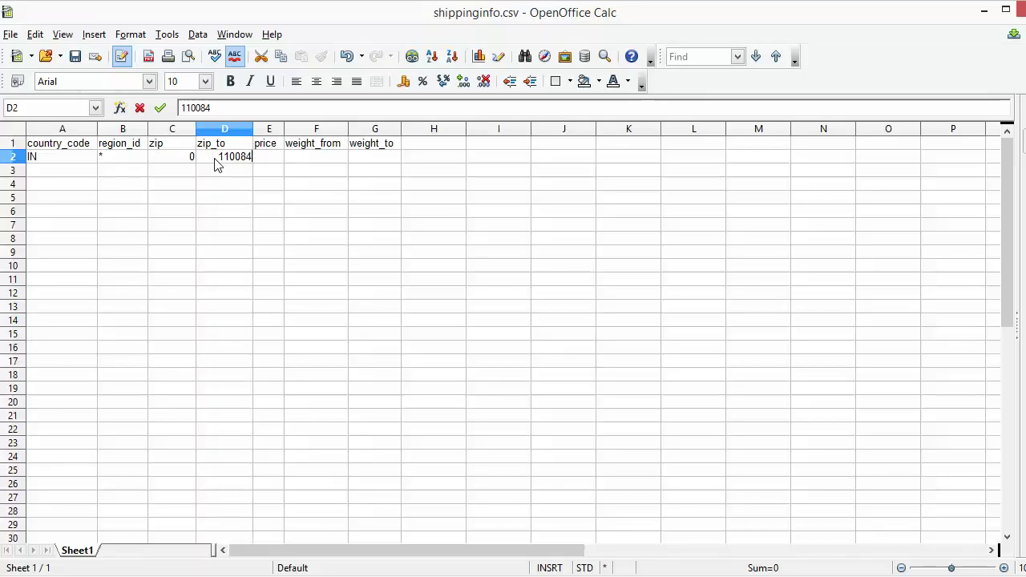
click(263, 163)
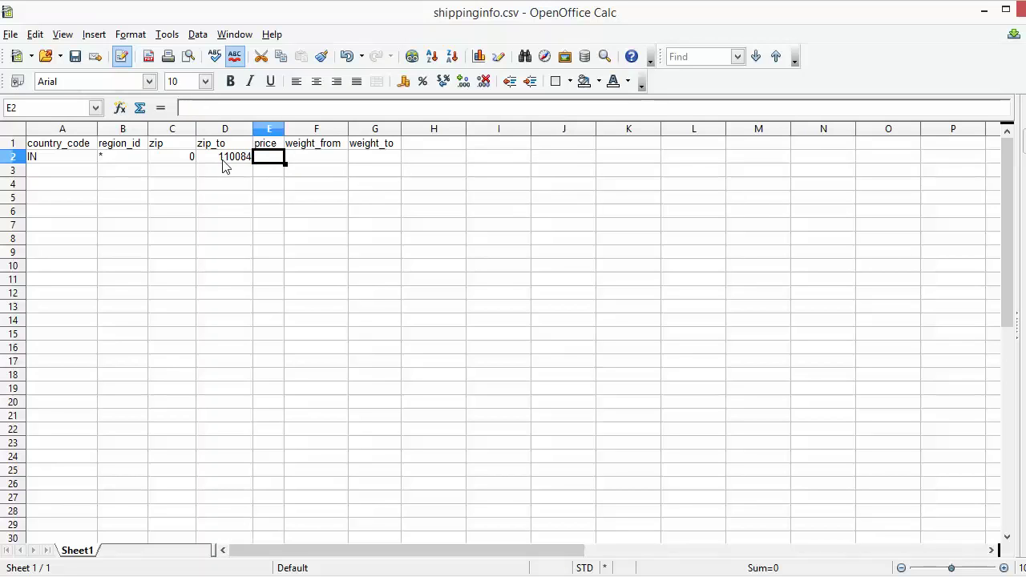
double_click(223, 160)
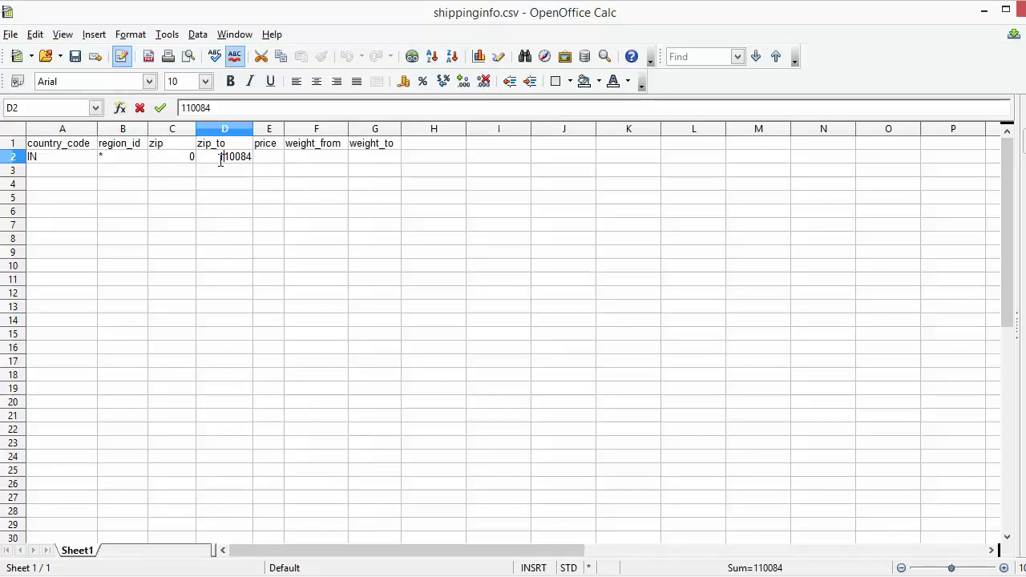
Complete the IN rate with price 10, weight_from 10 and weight_to 10000
click(275, 160)
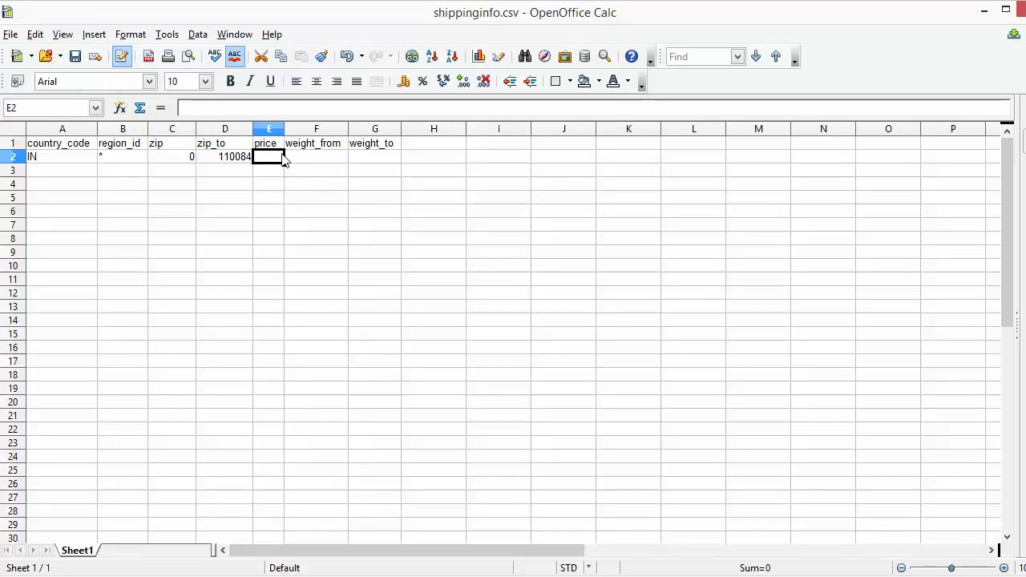
text(10)
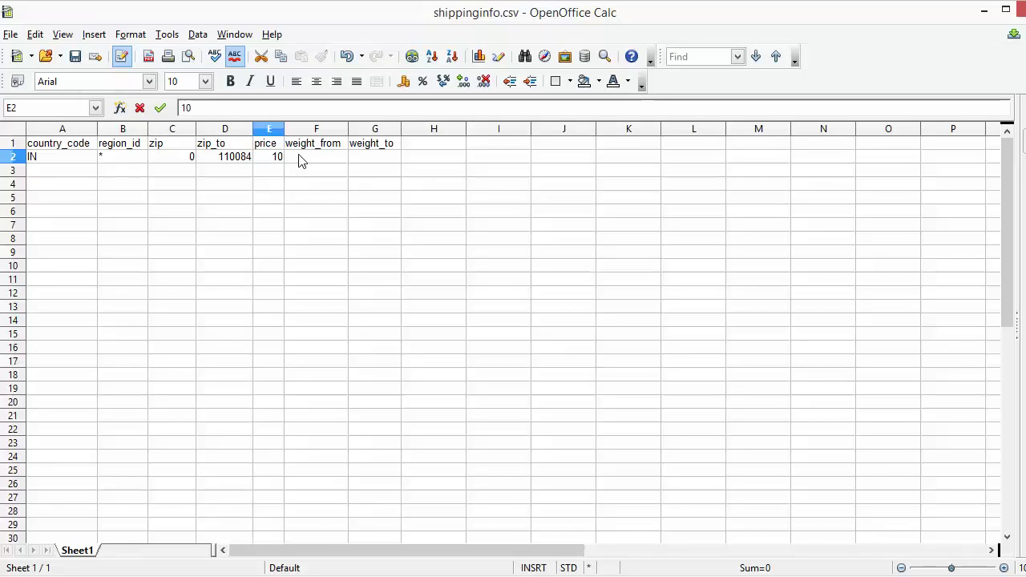
key(Tab)
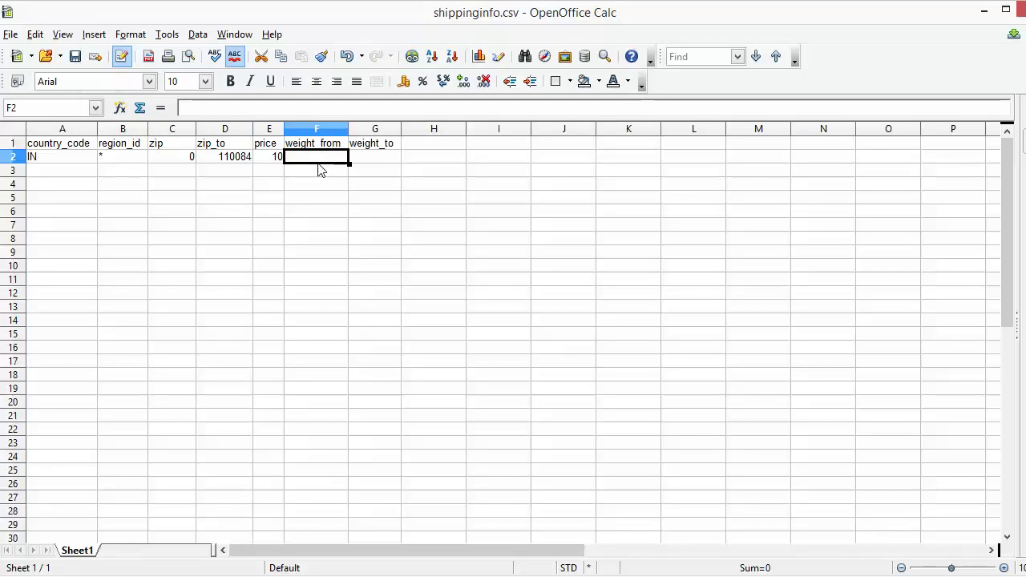
text(10)
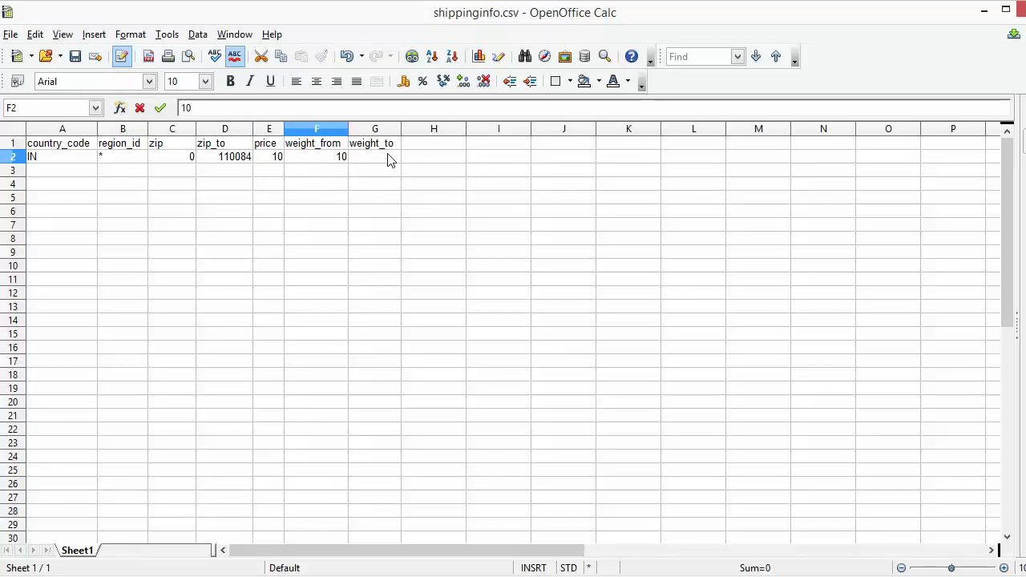
click(388, 158)
text(10000)
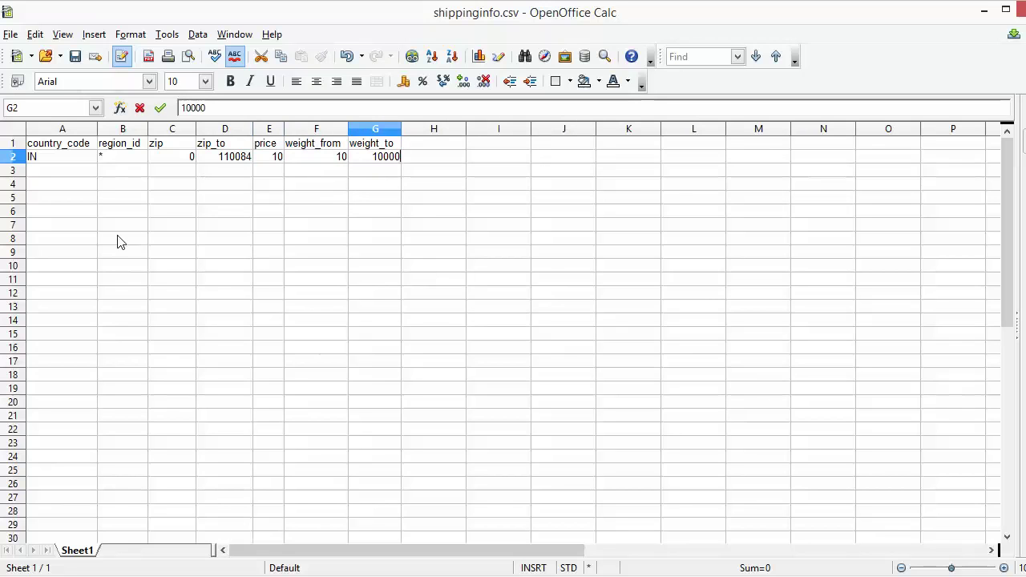
Start a second shipping rate in row 3 with country_code US and region_id *
click(41, 173)
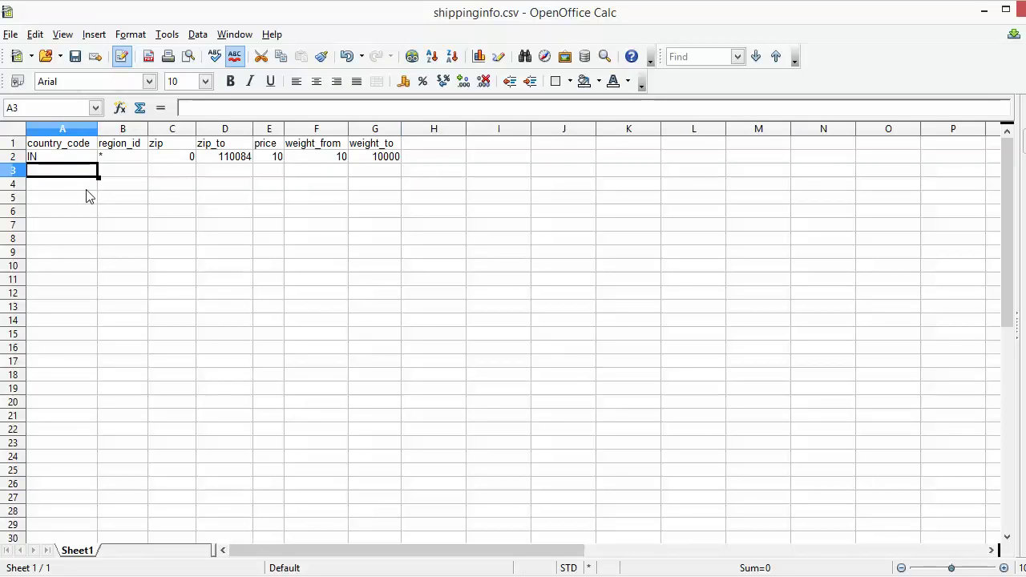
double_click(73, 170)
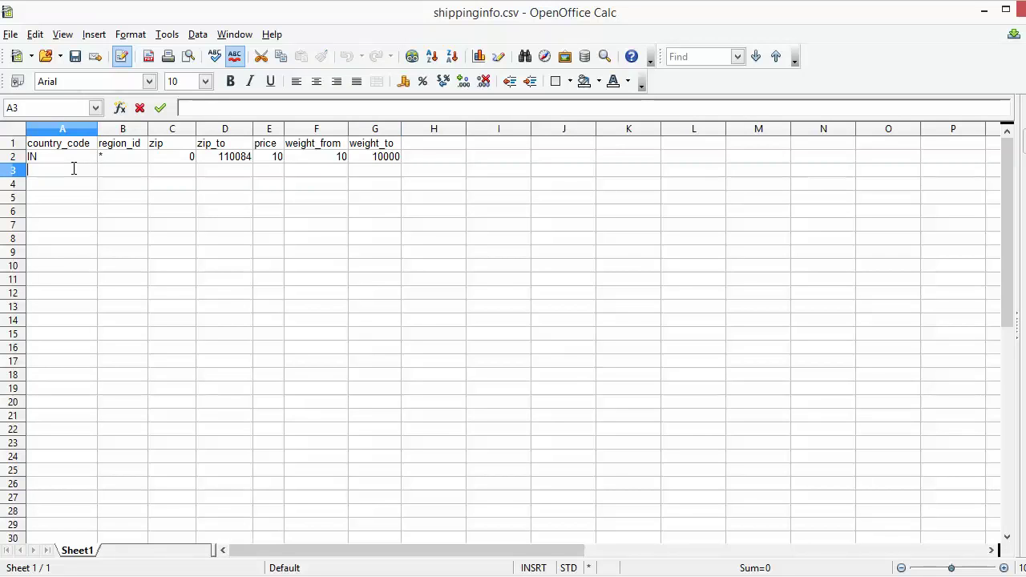
text(IN)
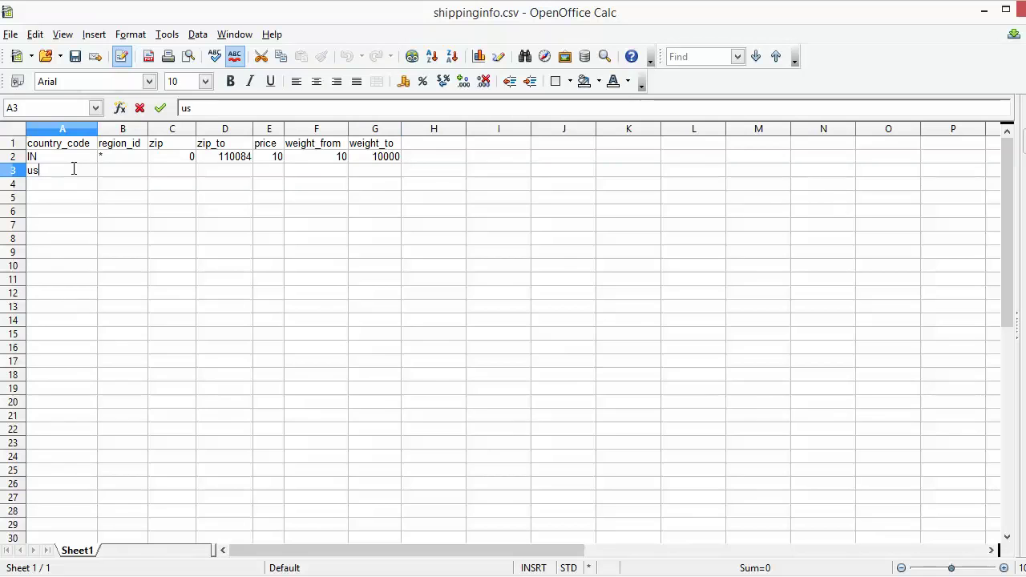
key(BackSpace)
key(BackSpace)
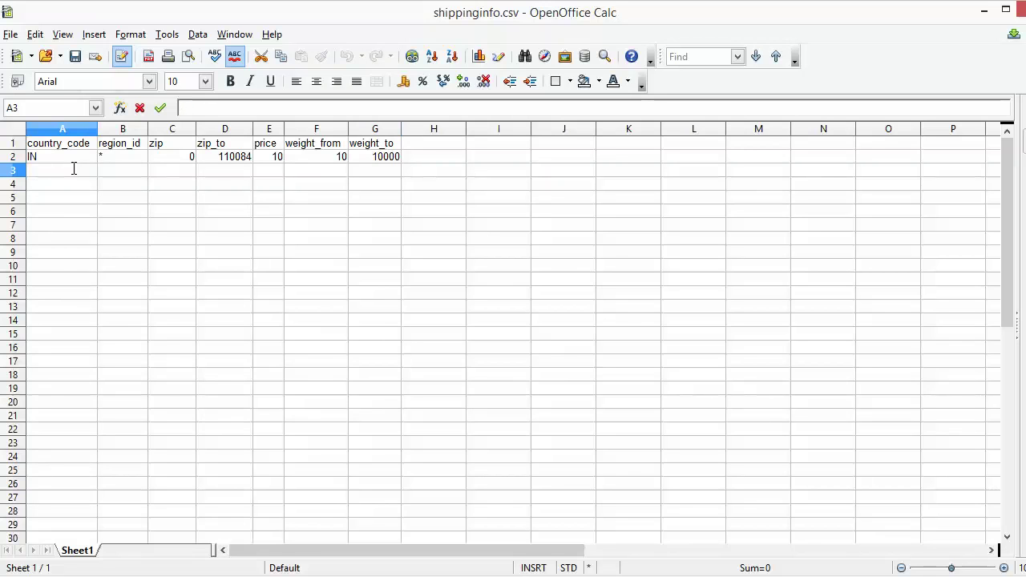
text(US)
click(112, 172)
text(*)
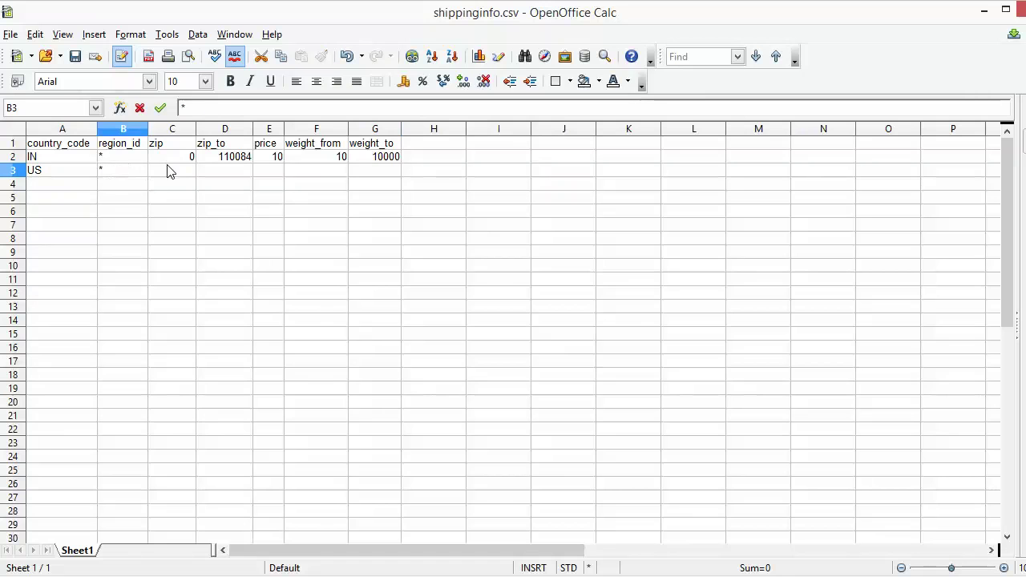
Enter * as both the zip and zip_to values of the US rate in row 3
click(168, 171)
text(*)
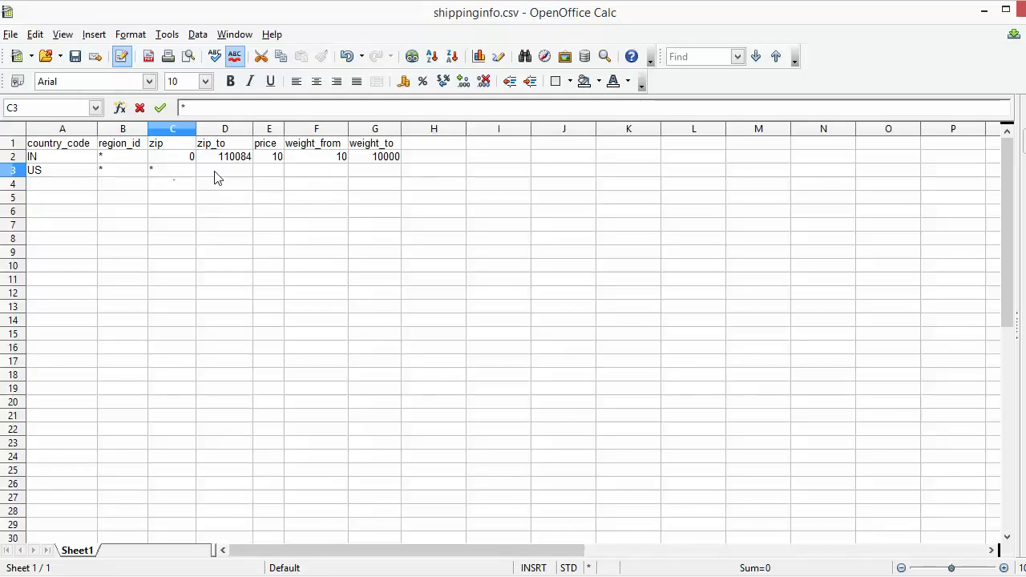
key(BackSpace)
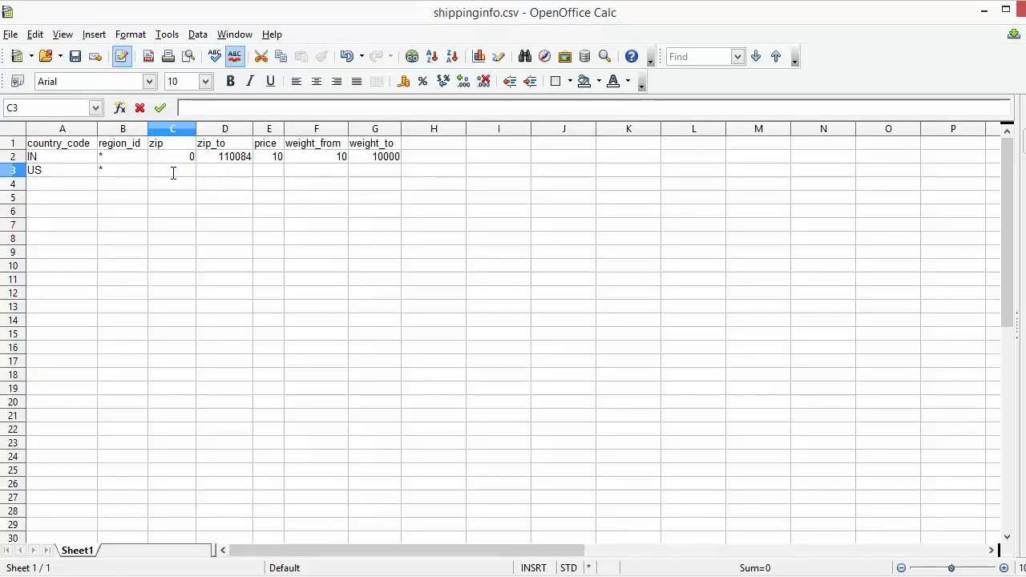
text(*)
click(215, 177)
text(*)
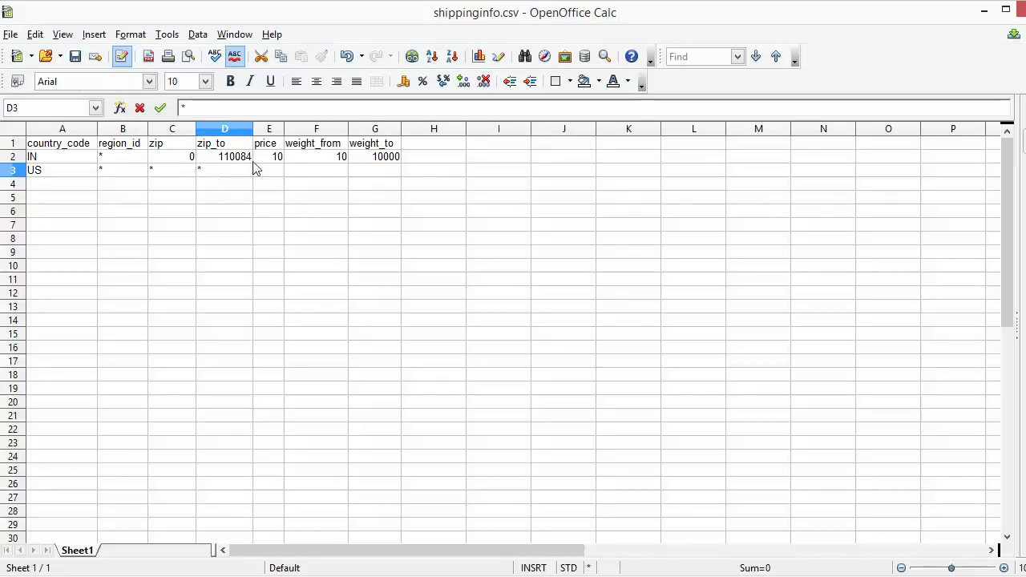
Complete the US rate with price 15, weight_from 100 and weight_to 1000, and save the file, keeping the CSV format
click(269, 172)
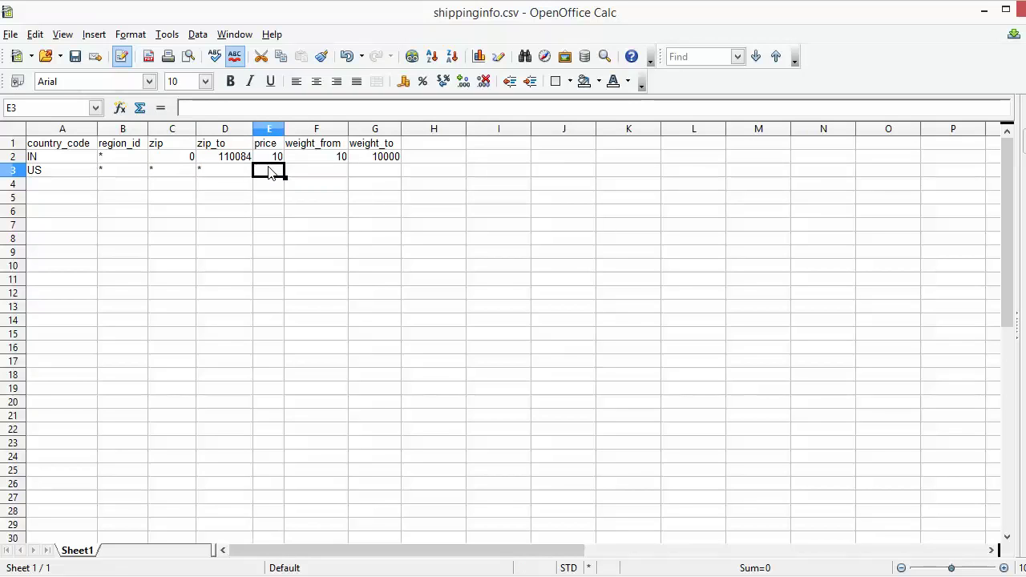
text(15)
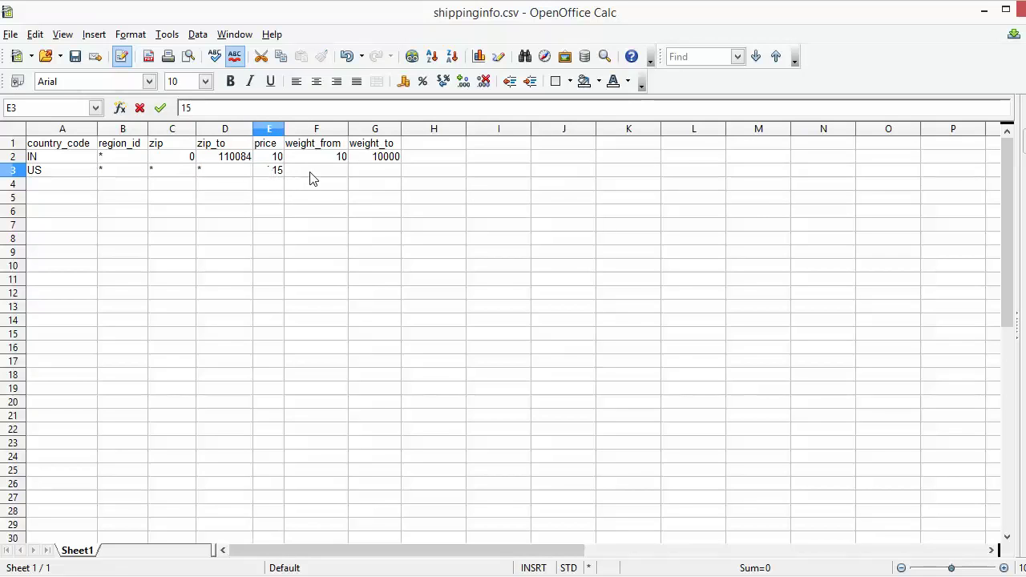
click(312, 178)
text(1)
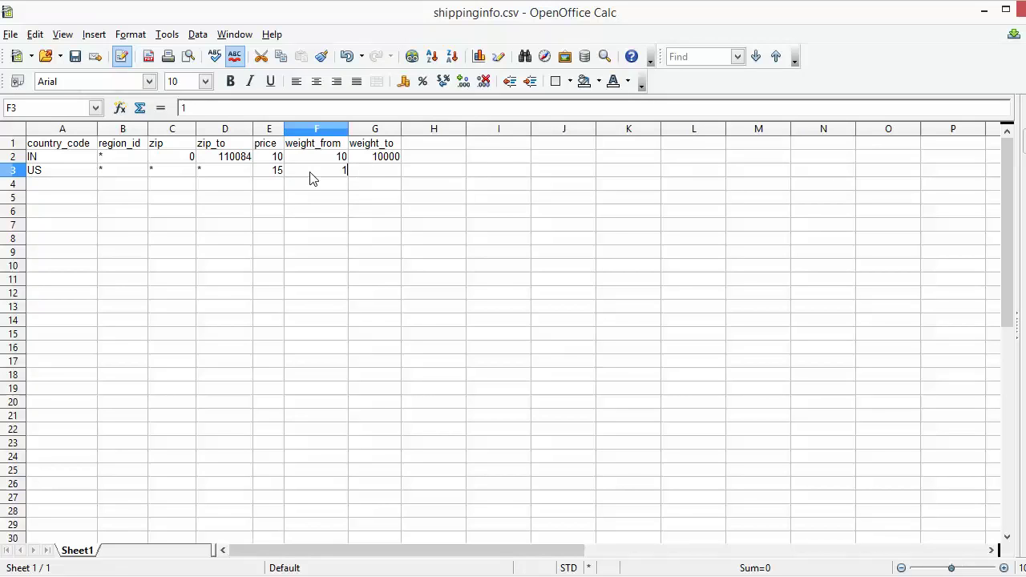
text(00)
click(395, 173)
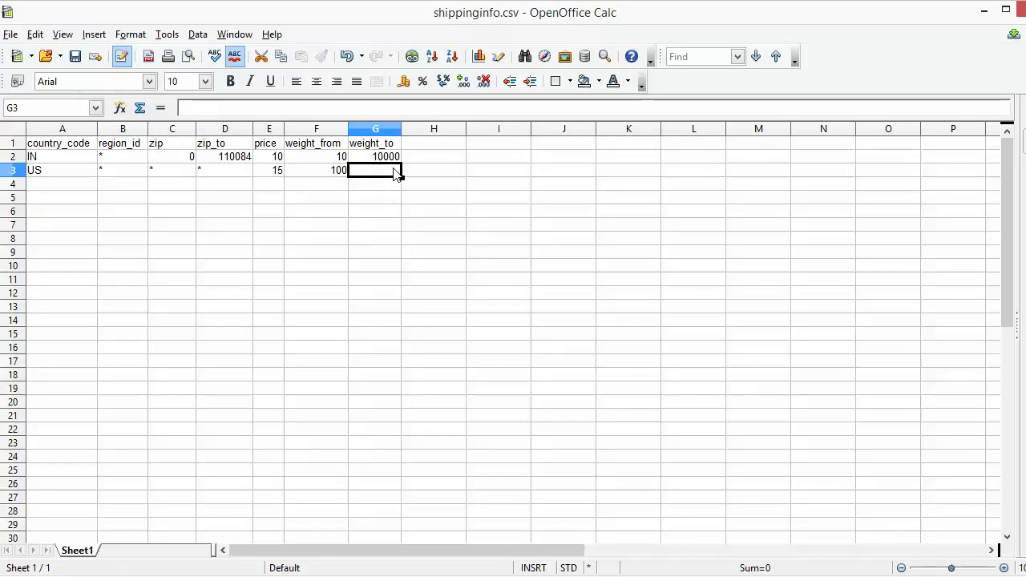
text(1000)
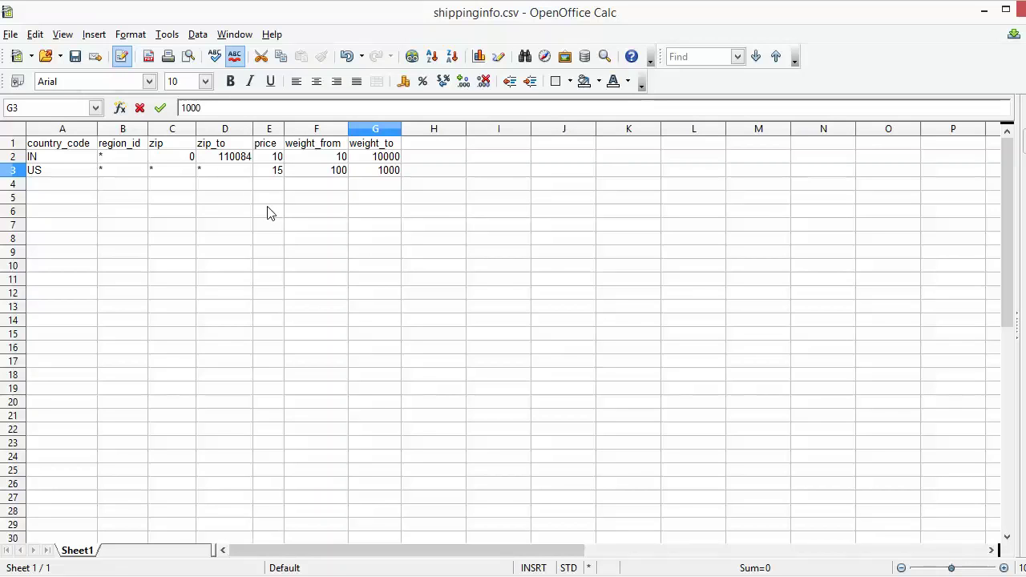
key(ctrl+s)
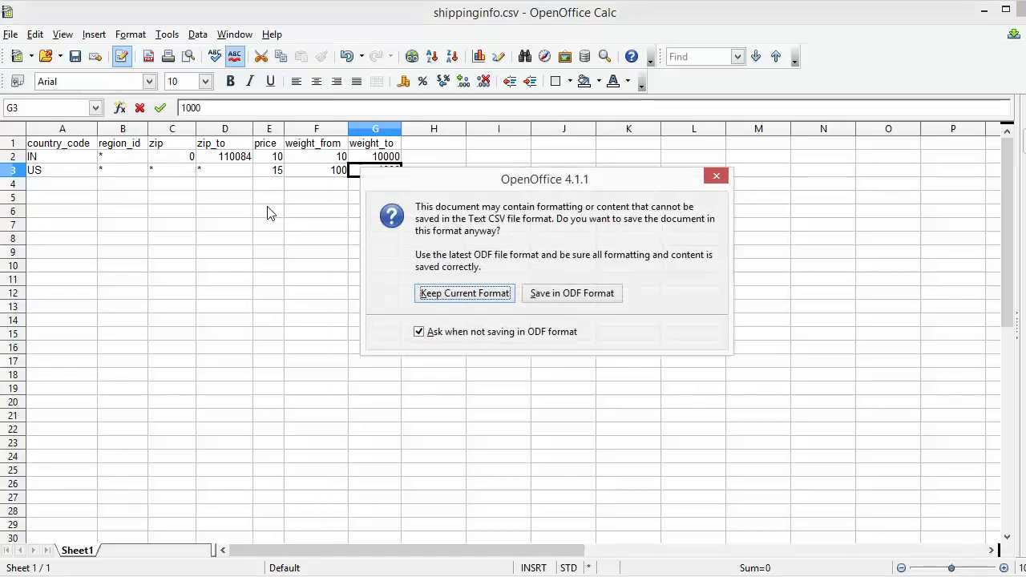
click(457, 297)
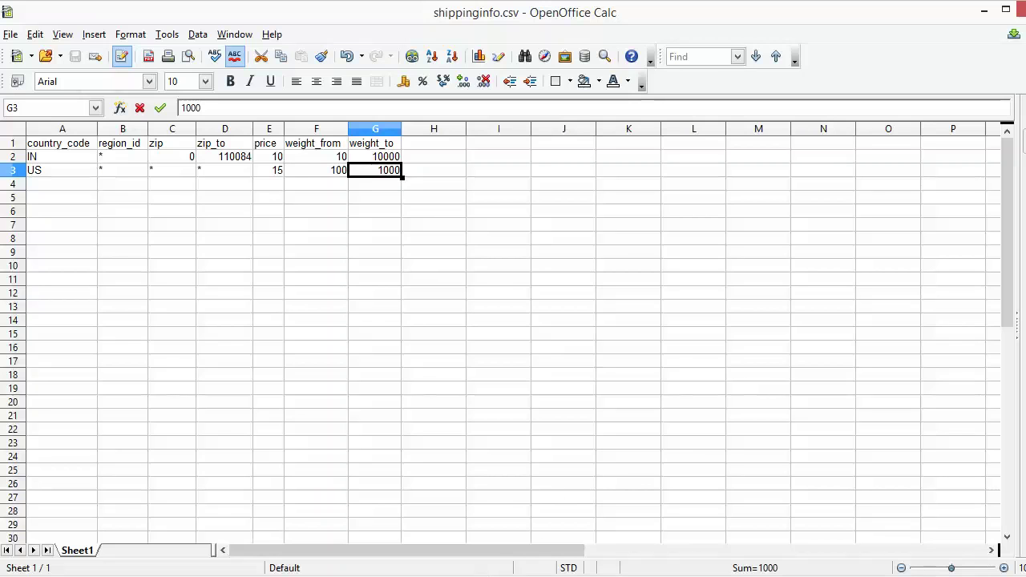
On the Marketplace Table Rate Shipping page in Chrome, upload shippinginfo.csv from the Downloads folder and save the shipping
key(alt+Tab)
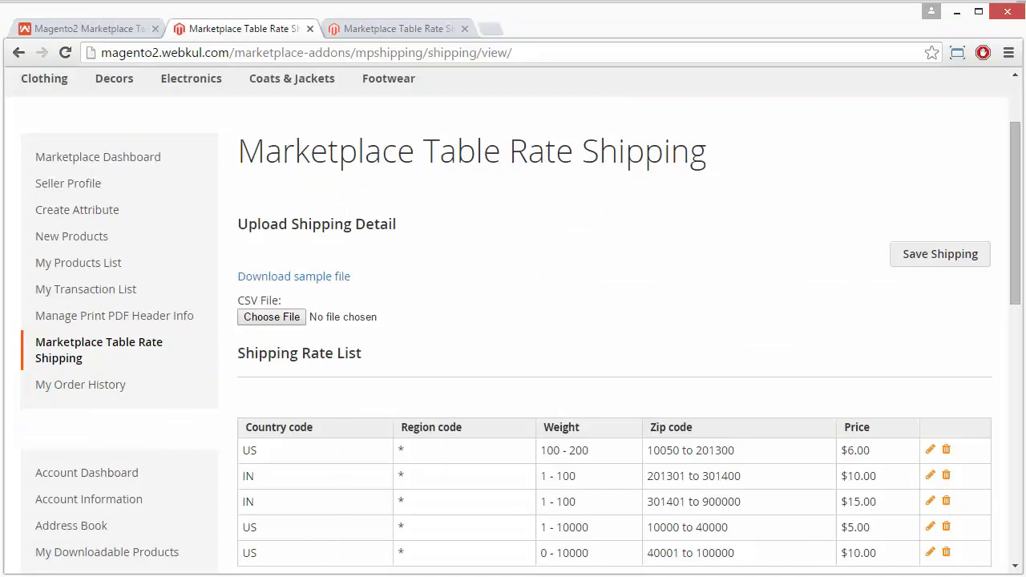
click(287, 319)
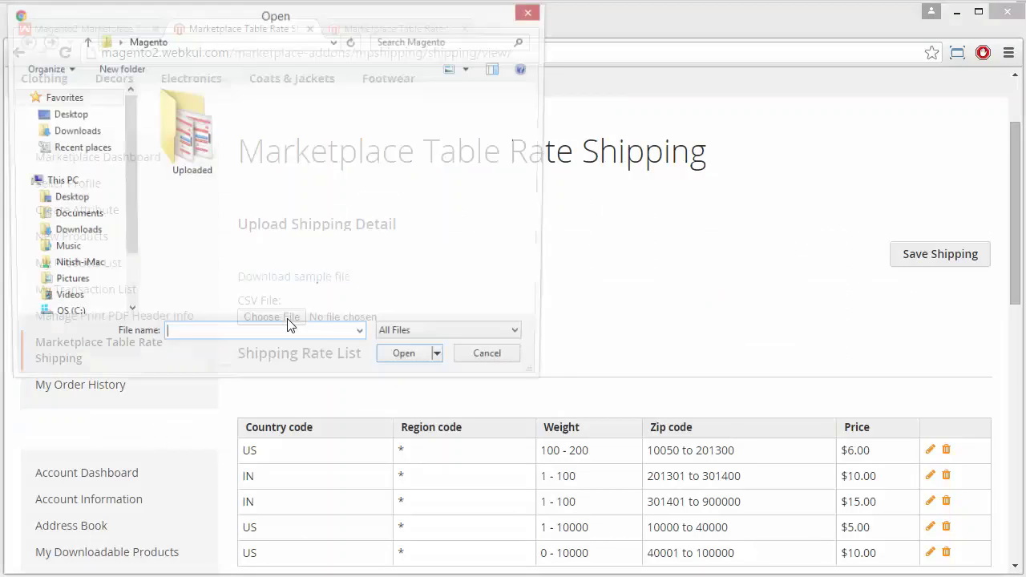
click(91, 132)
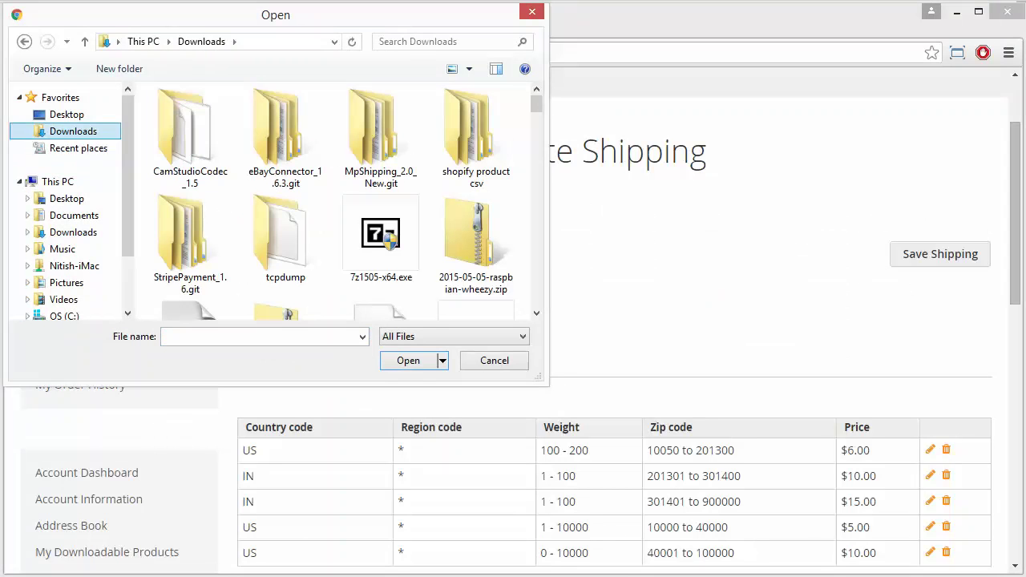
scroll(336, 241, down, 5)
click(285, 237)
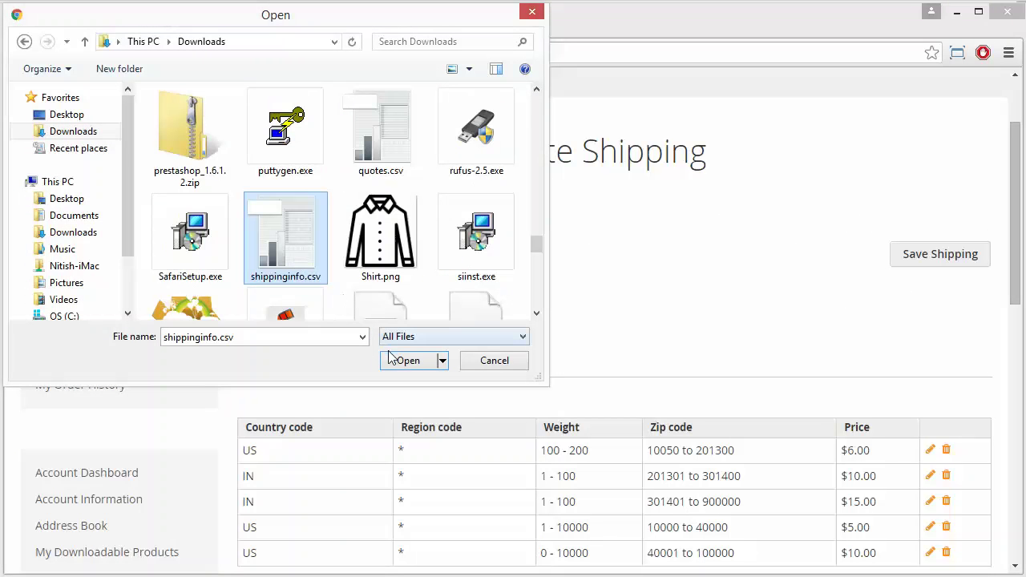
click(409, 361)
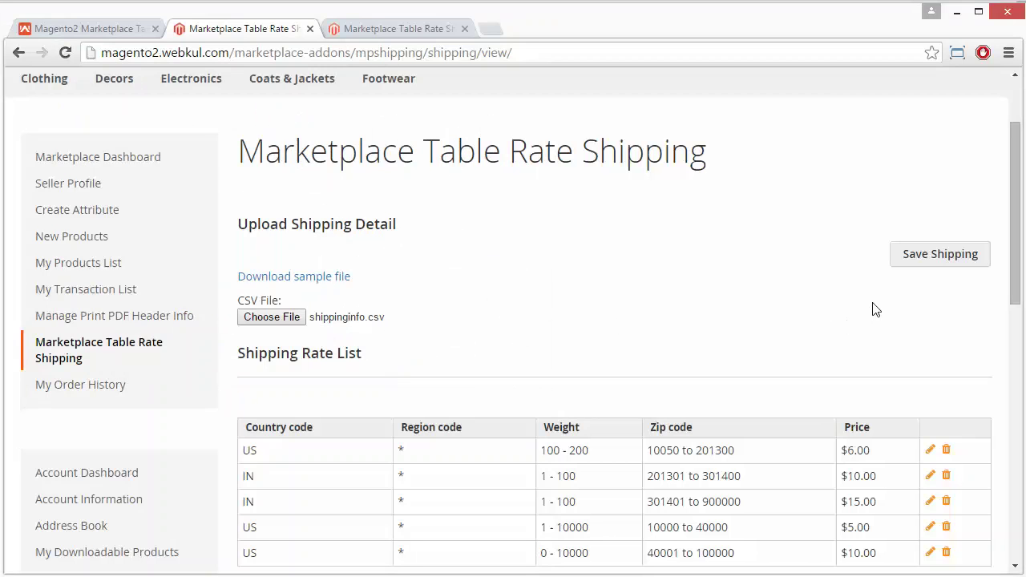
click(931, 262)
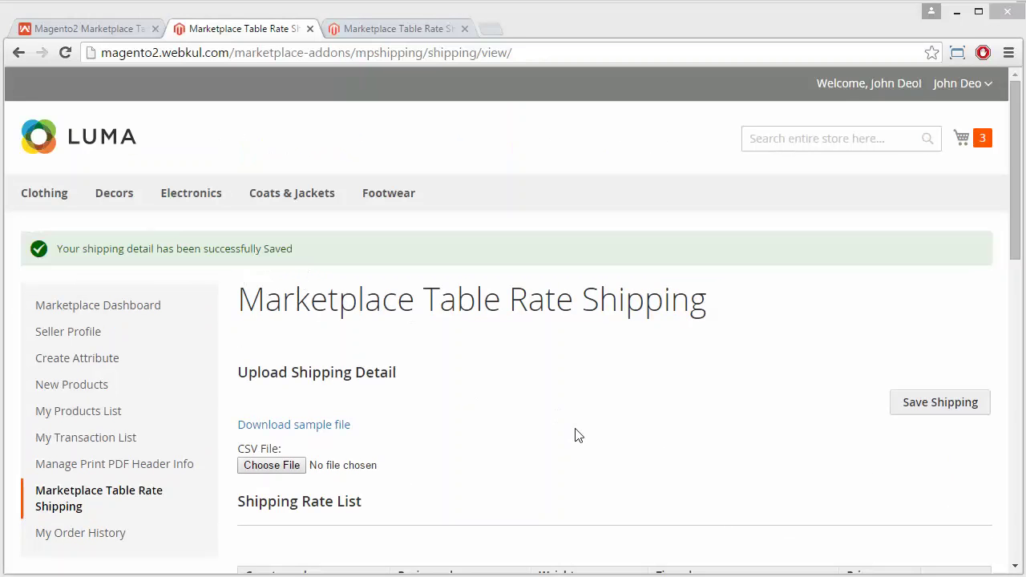
Delete the US rate with zip range * to * from the Shipping Rate List
scroll(573, 434, down, 4)
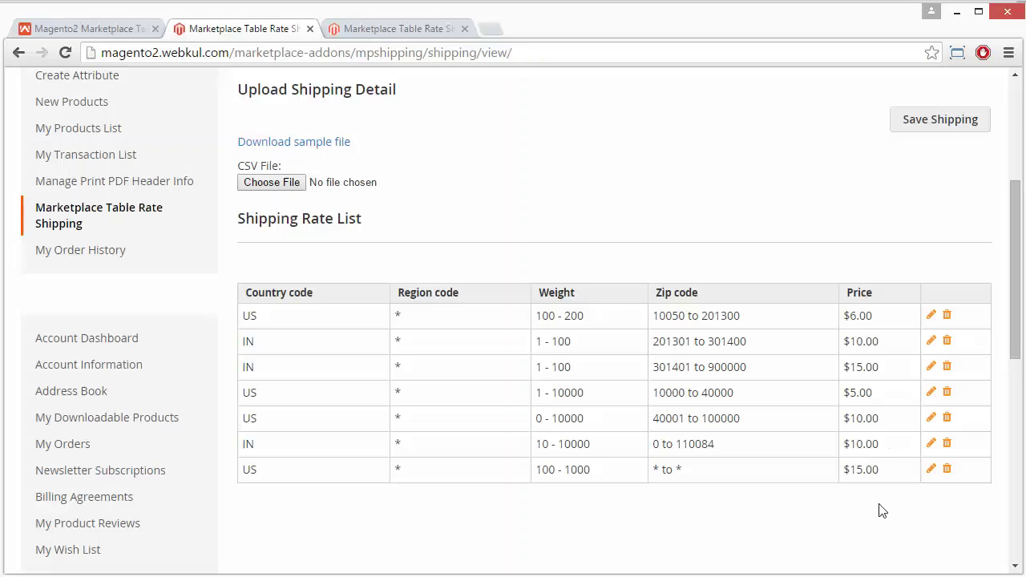
click(948, 473)
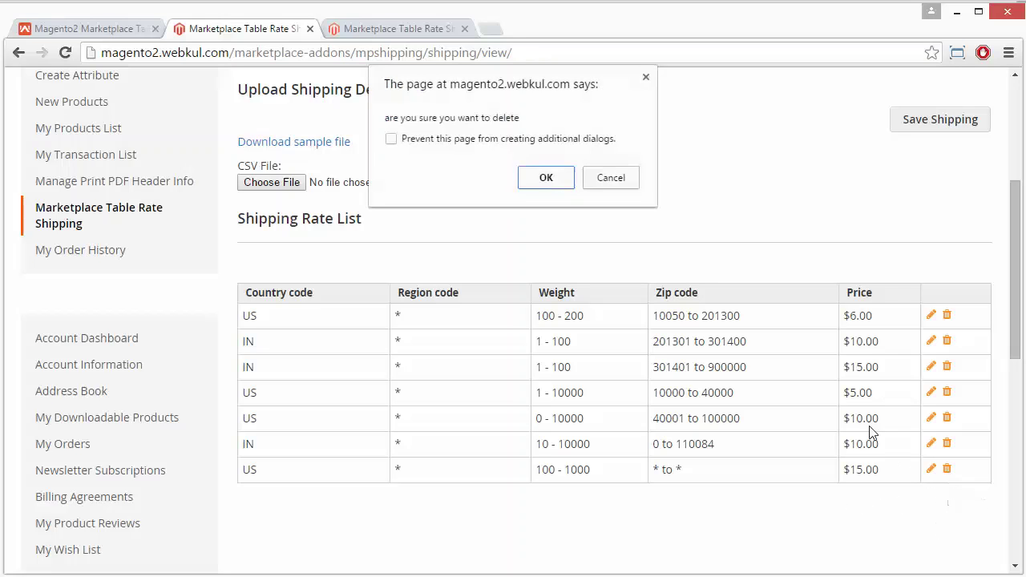
click(546, 178)
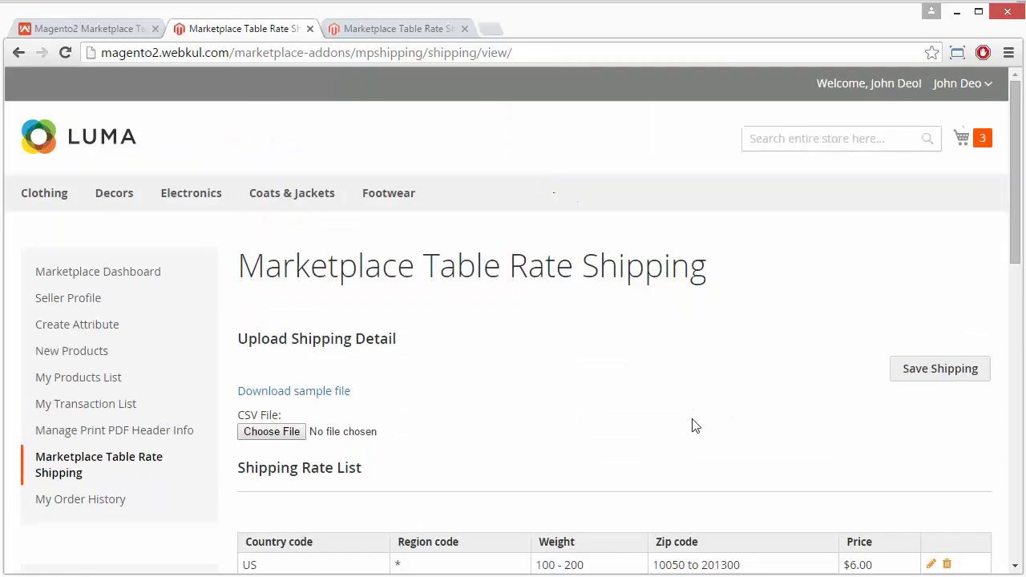
scroll(695, 426, down, 5)
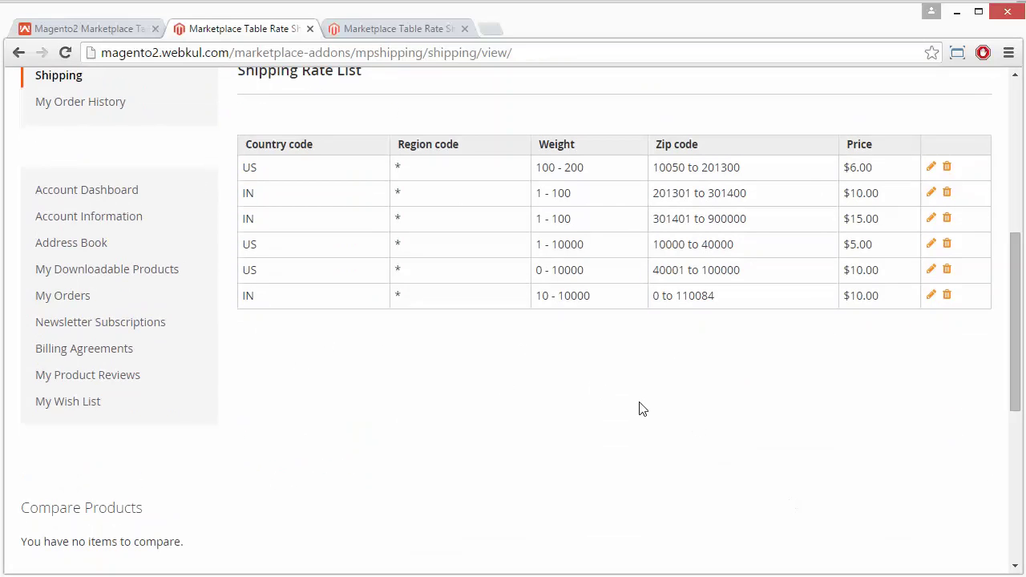
scroll(641, 409, up, 3)
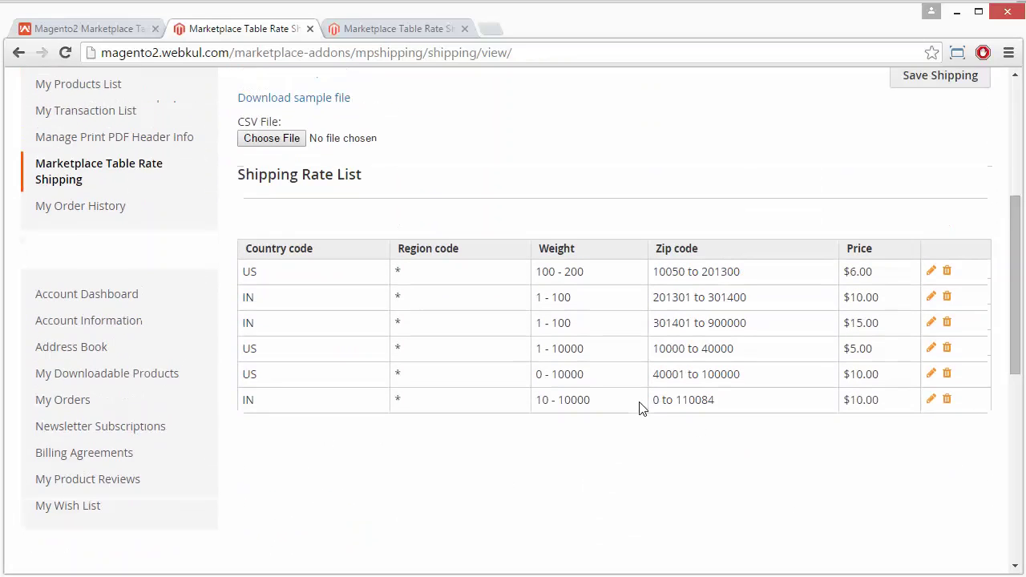
scroll(642, 409, up, 3)
scroll(641, 409, up, 1)
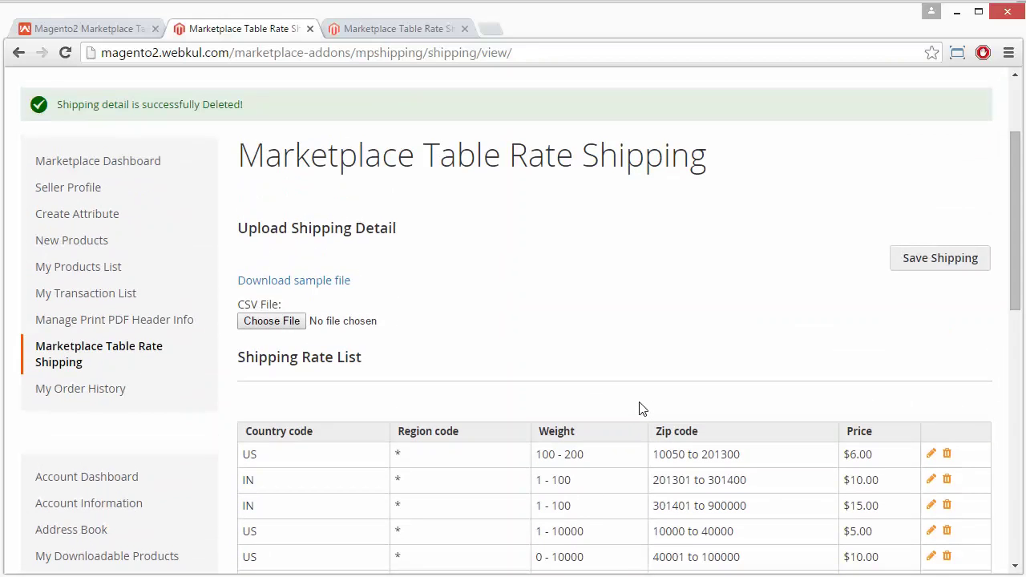
scroll(642, 409, up, 3)
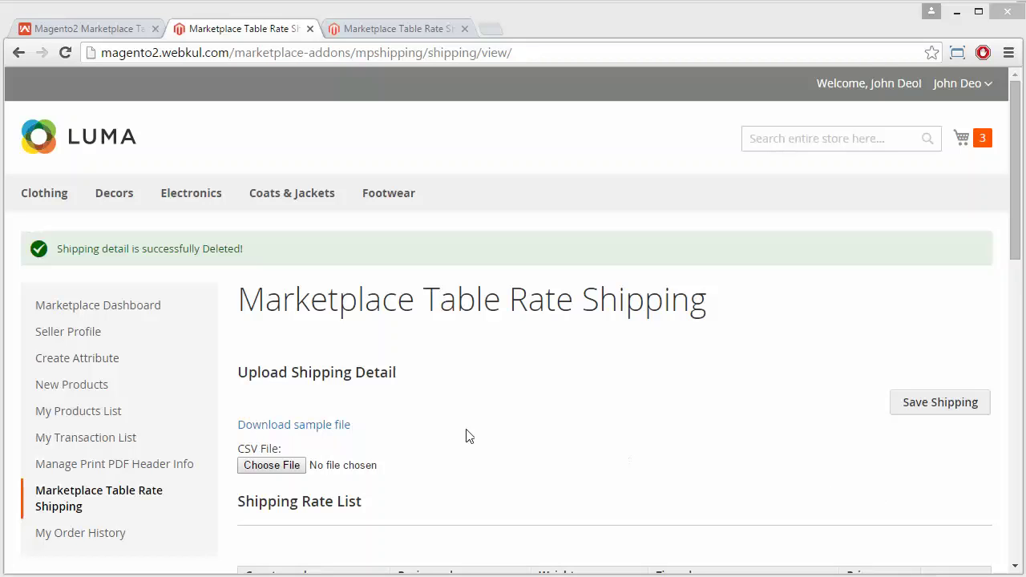
Open the seller's product list and look through the listed products
click(90, 424)
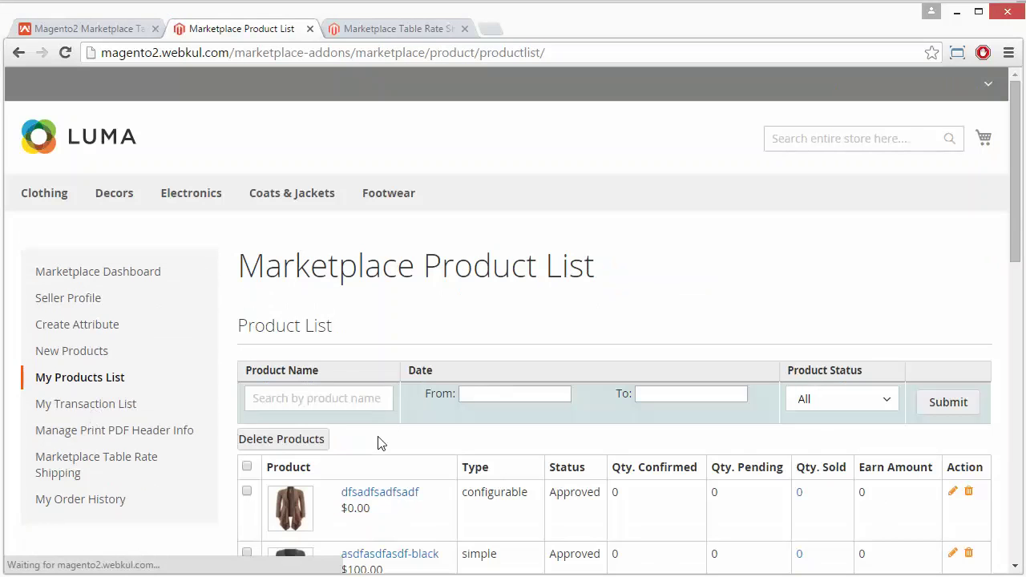
scroll(402, 377, down, 4)
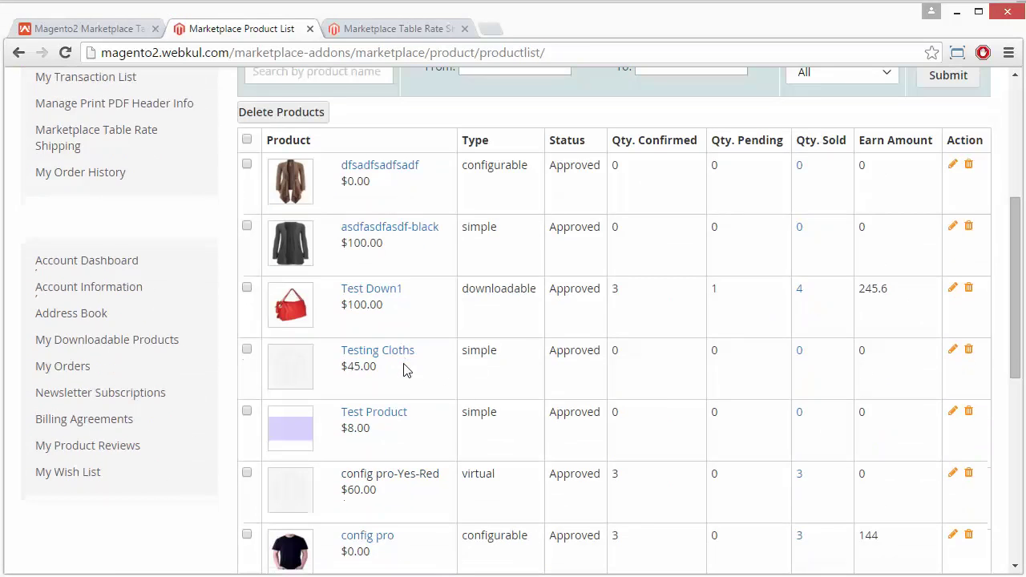
scroll(489, 467, down, 3)
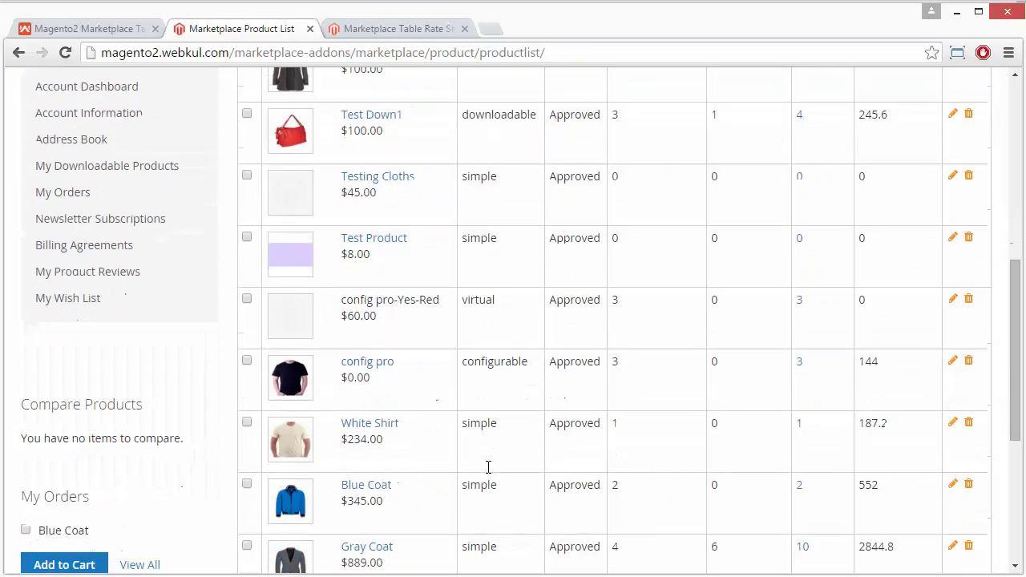
scroll(486, 474, down, 2)
scroll(489, 474, up, 2)
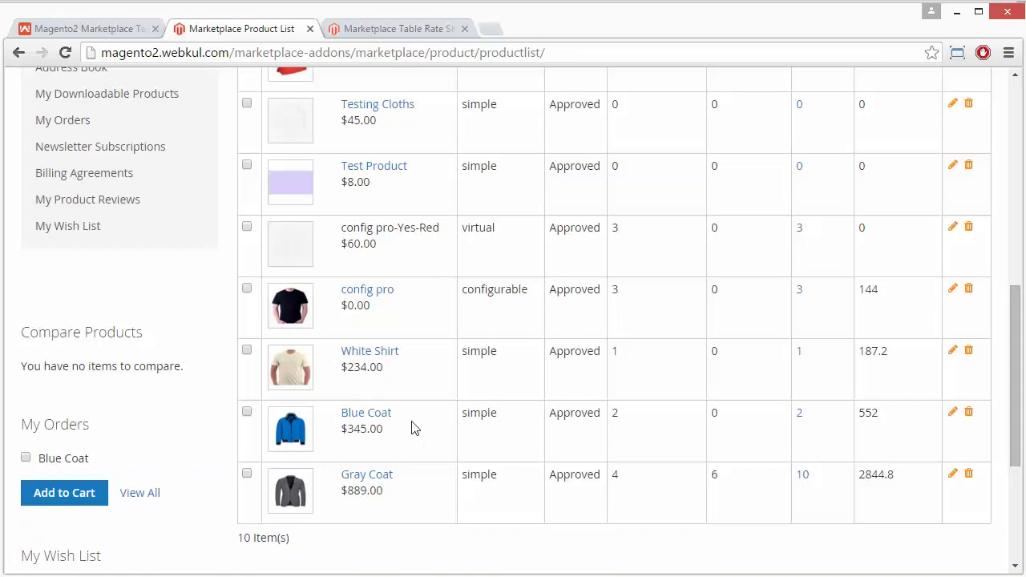
scroll(412, 427, up, 8)
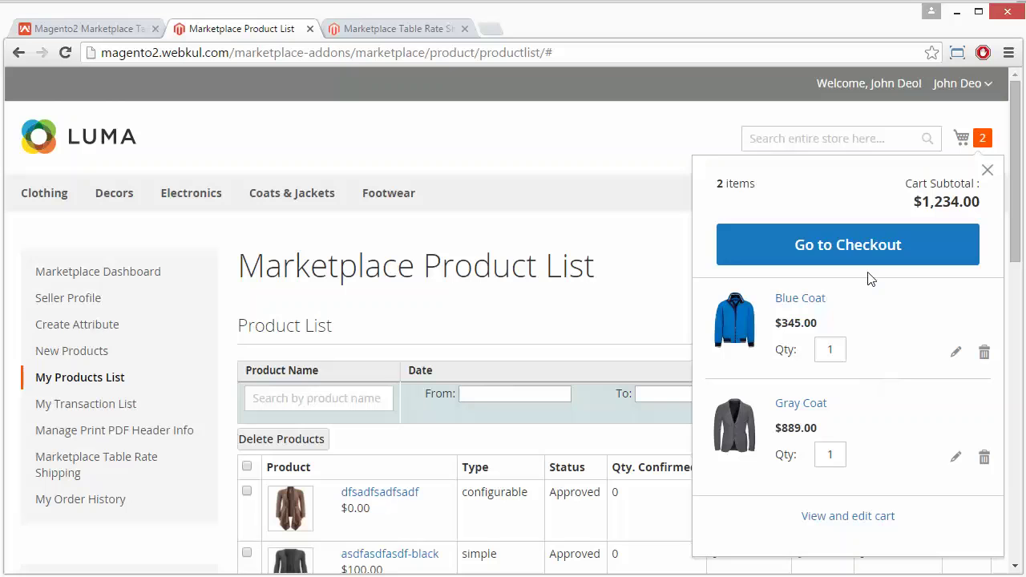
Check out the Blue Coat and Gray Coat in the cart, choosing Webkul Table Rate Shipping and continuing to payment
click(862, 248)
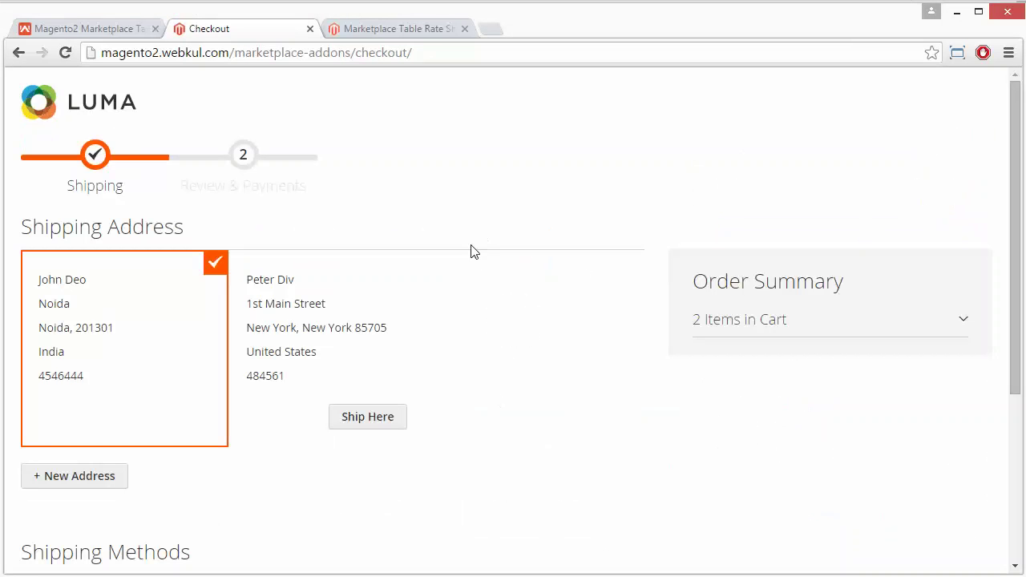
scroll(517, 420, down, 3)
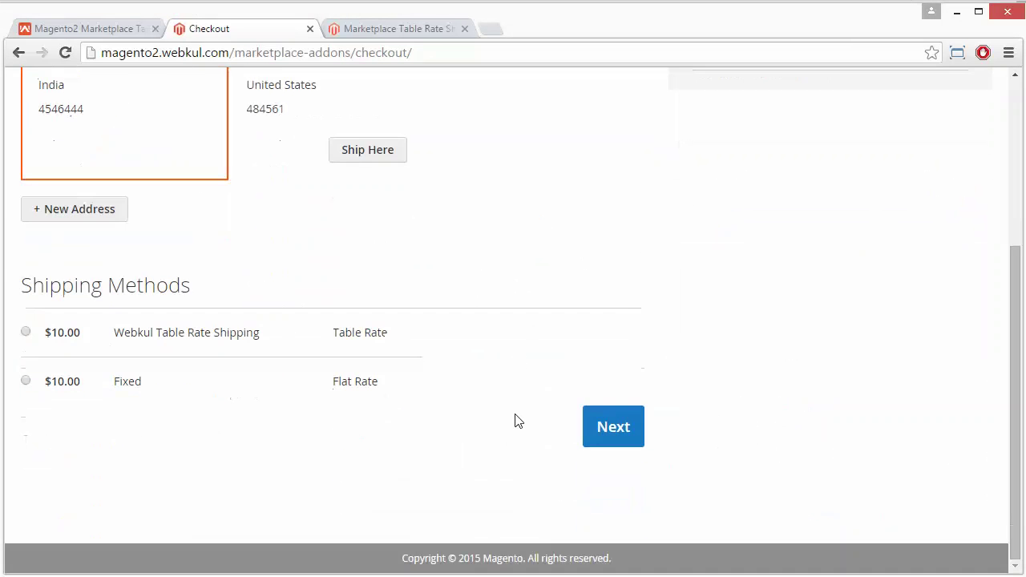
scroll(516, 419, up, 2)
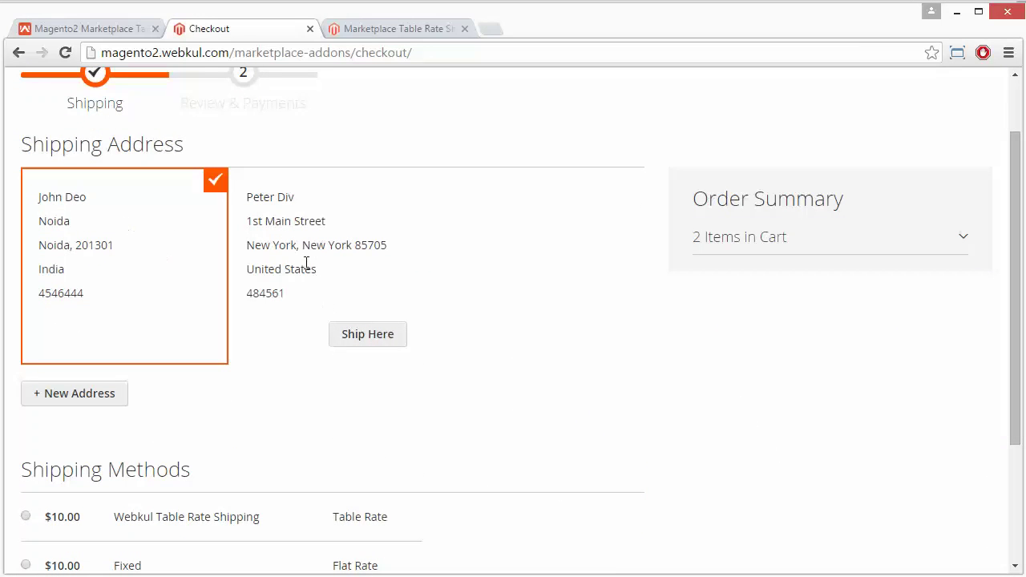
scroll(291, 410, down, 2)
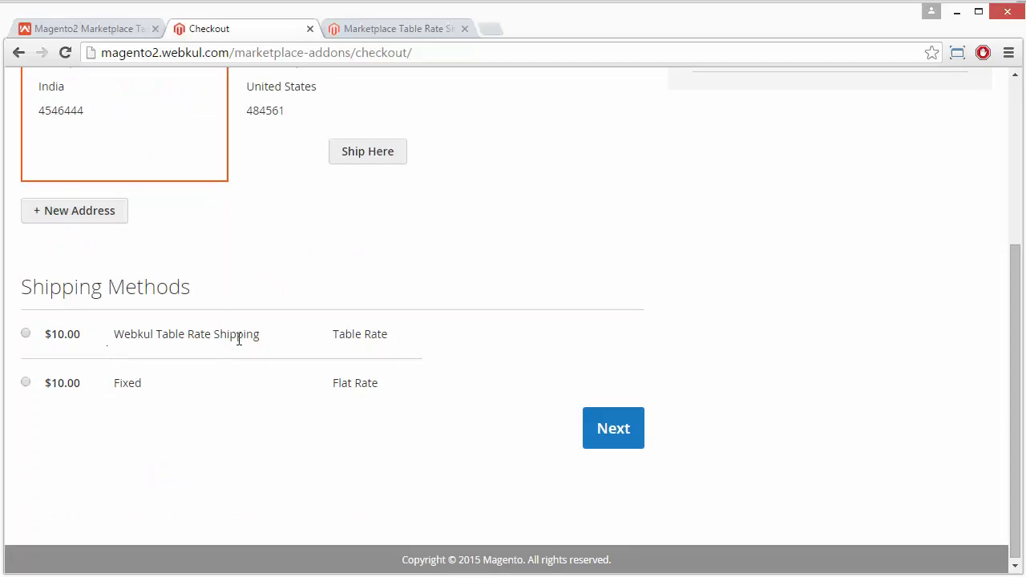
click(25, 337)
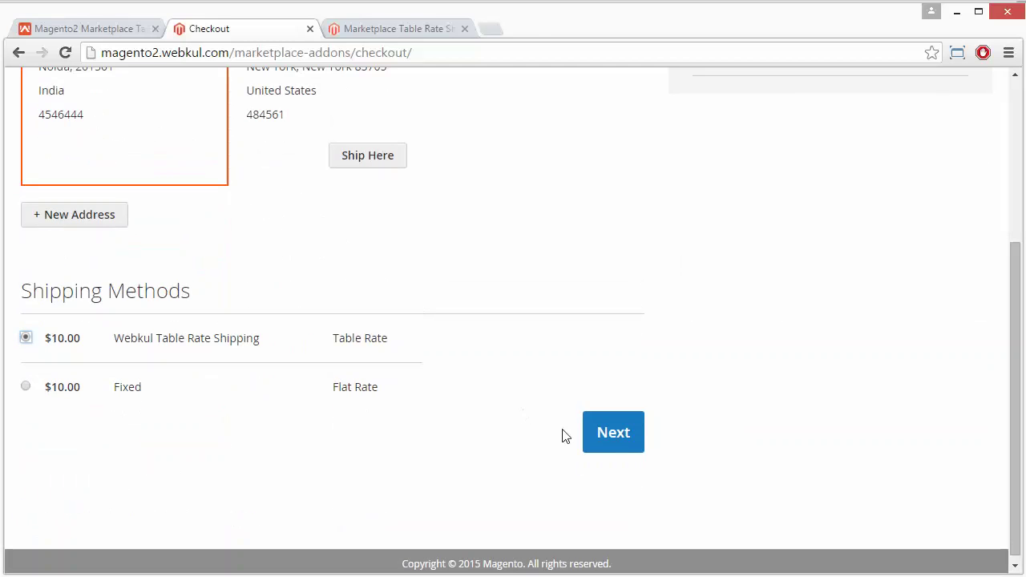
click(612, 444)
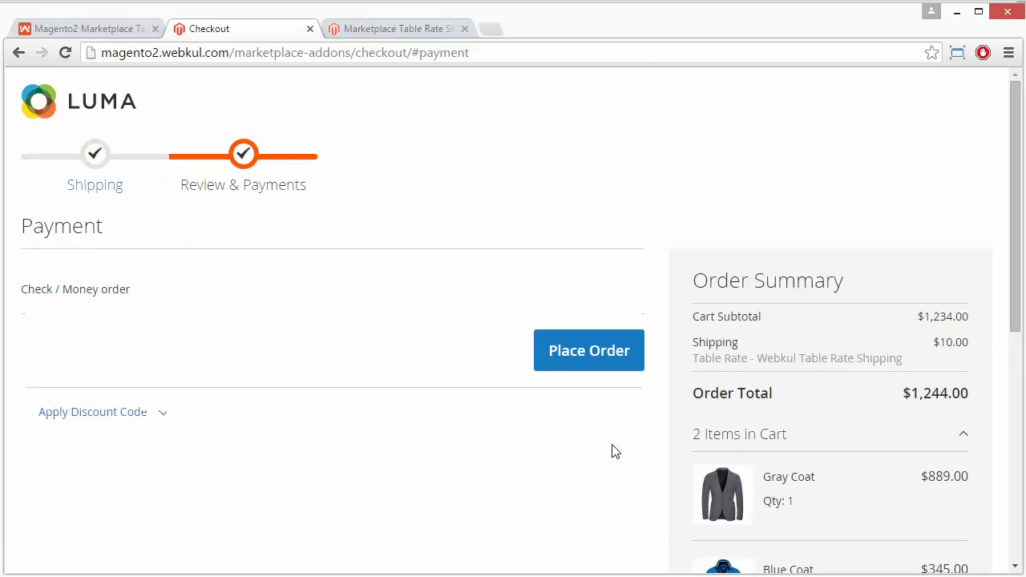
Examine the billing address and order summary on the payment page, and return to the module's Webkul Store page
scroll(628, 382, down, 2)
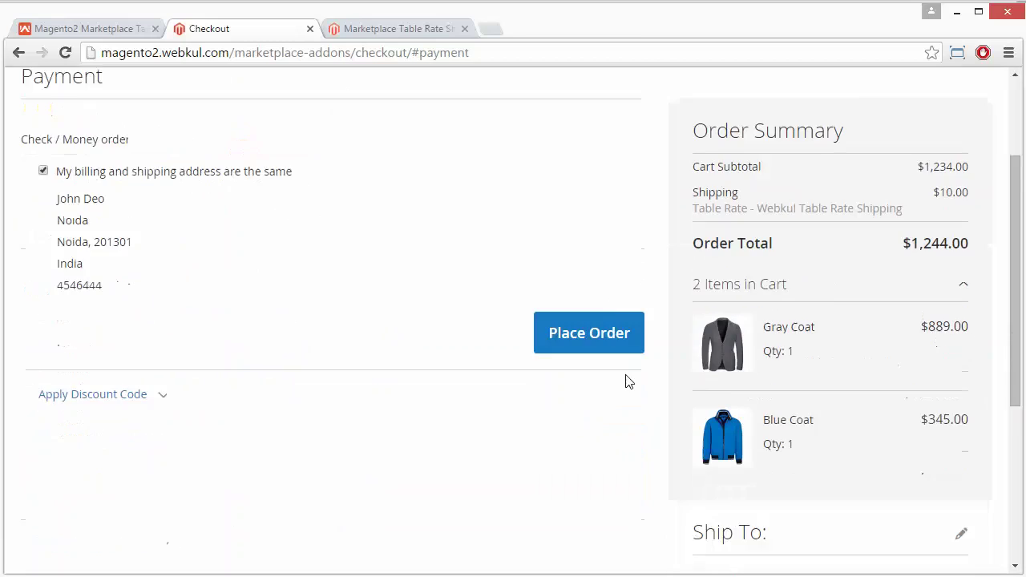
scroll(628, 380, up, 1)
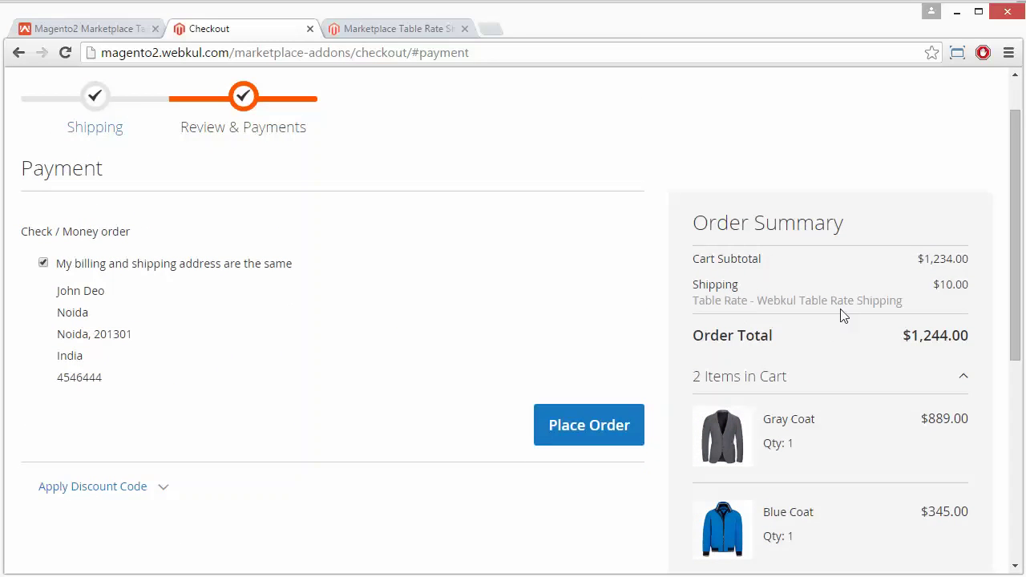
scroll(609, 302, down, 3)
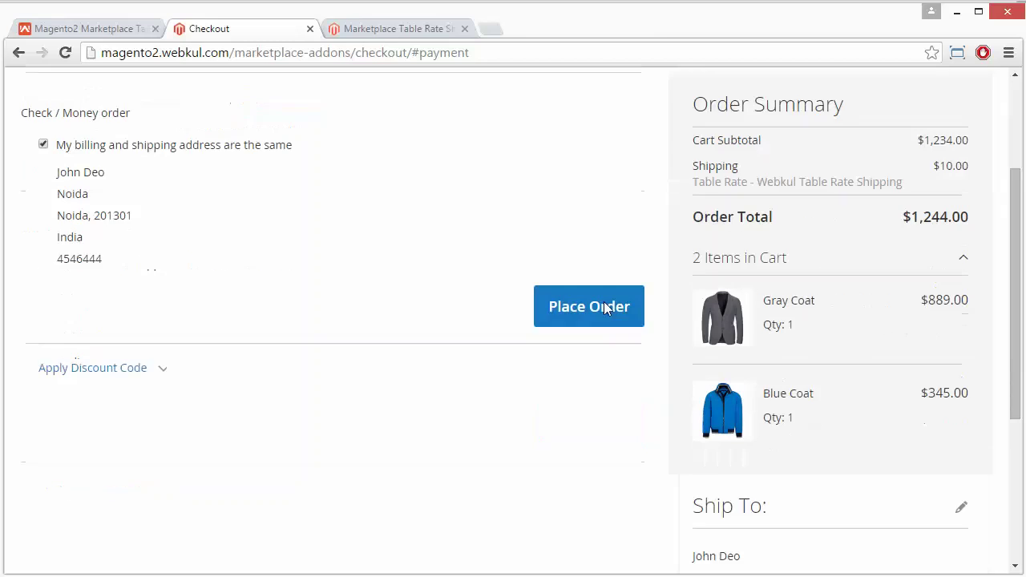
scroll(454, 410, up, 3)
scroll(457, 398, up, 1)
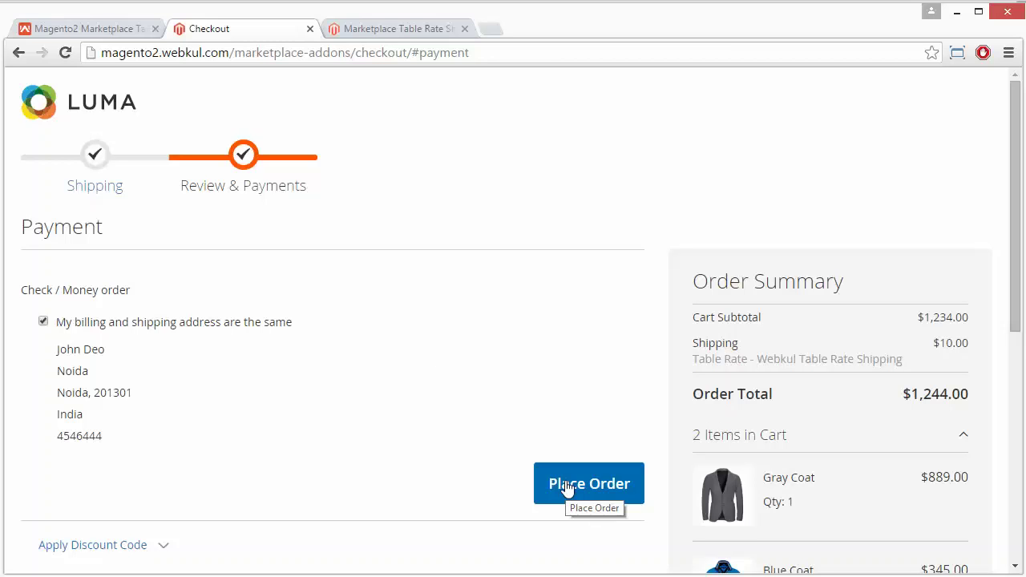
key(ctrl+shift+Tab)
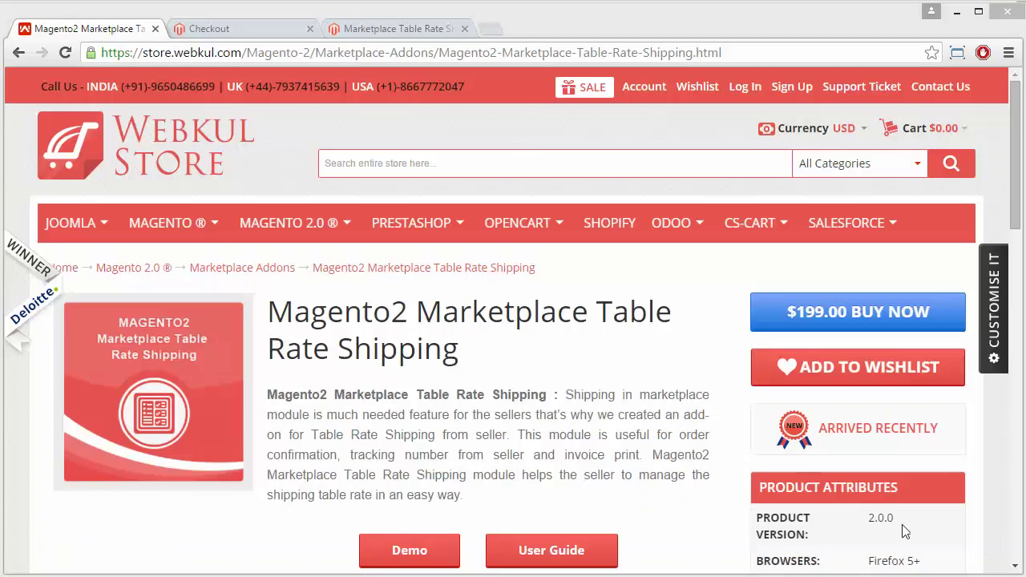